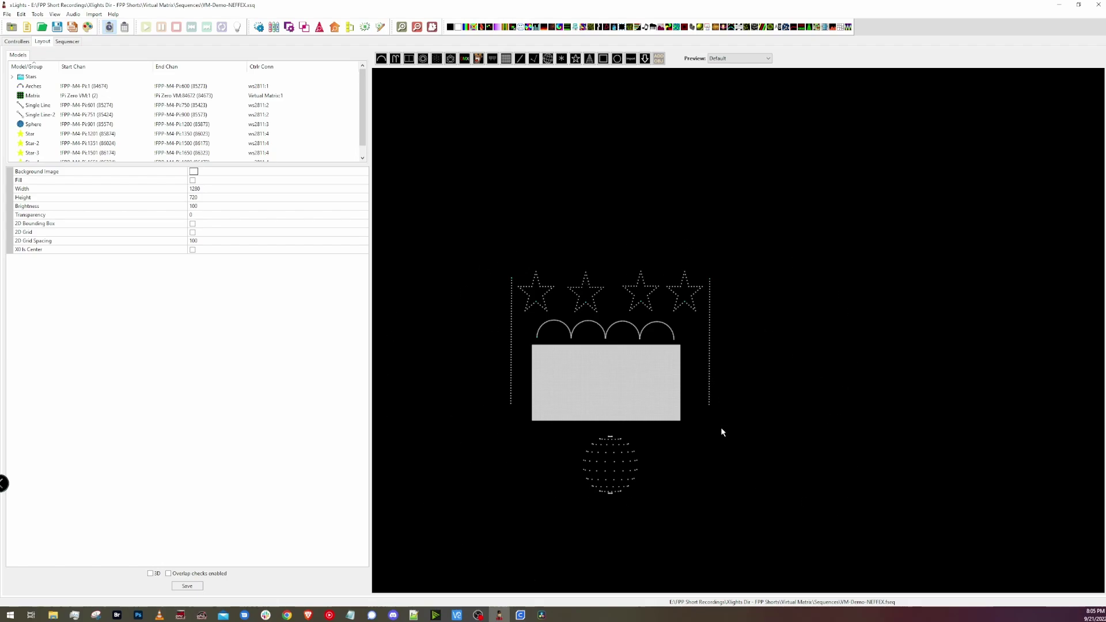
Review the controller list and the sequence timeline, and save the VM-Demo-NEFFEX sequence
left_click(18, 42)
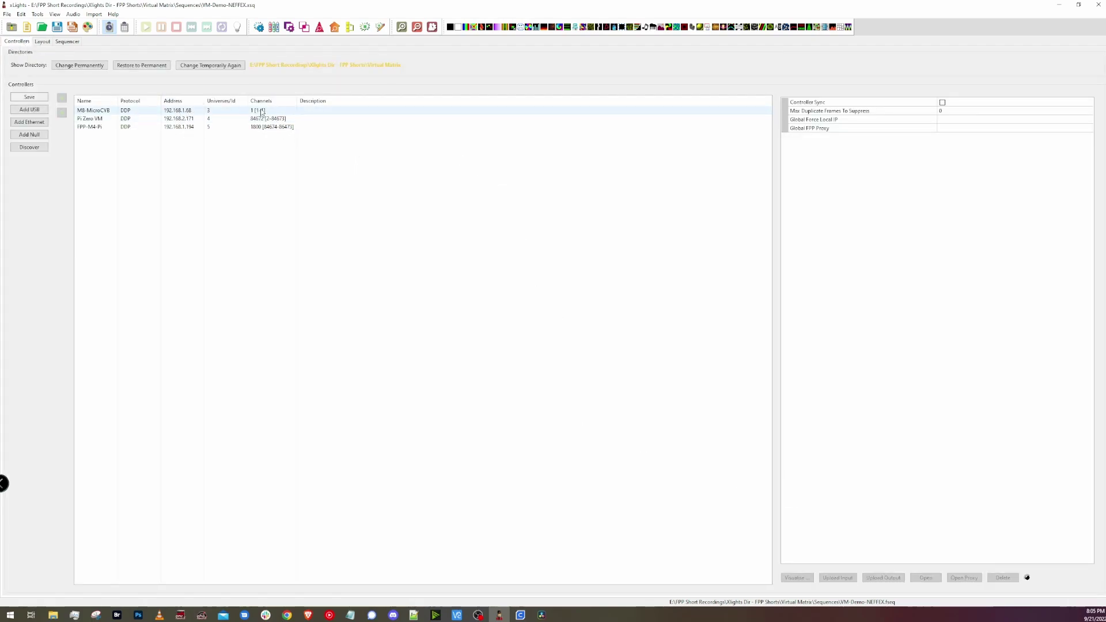
left_click(61, 42)
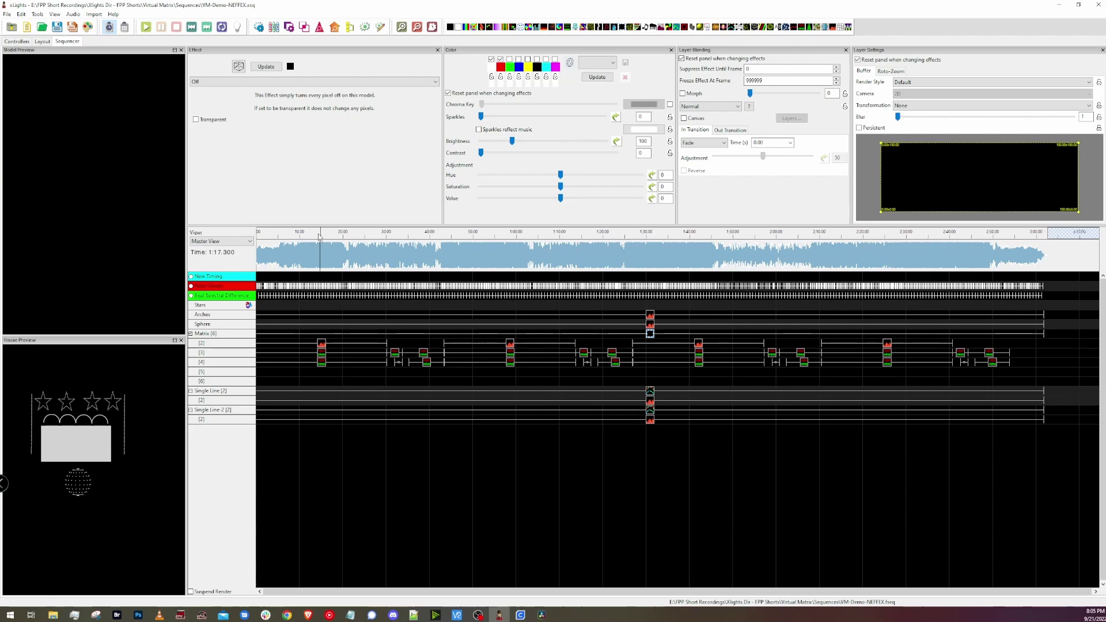
left_click(39, 29)
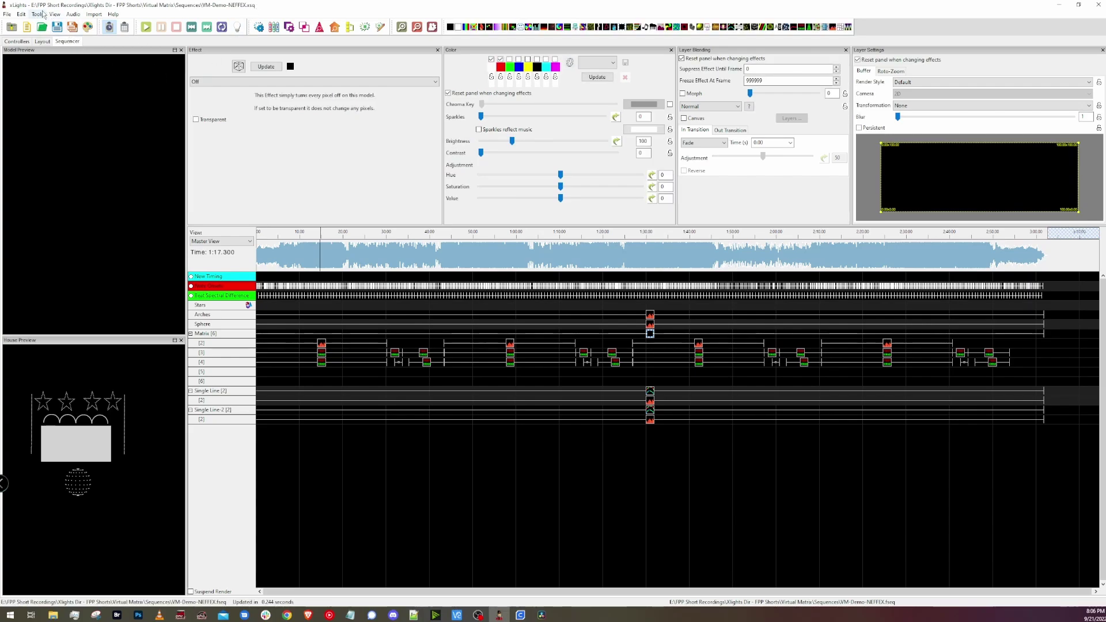
Batch render the Tune-To-975.xsq and VM-Demo-NEFFEX.xsq sequences
left_click(38, 15)
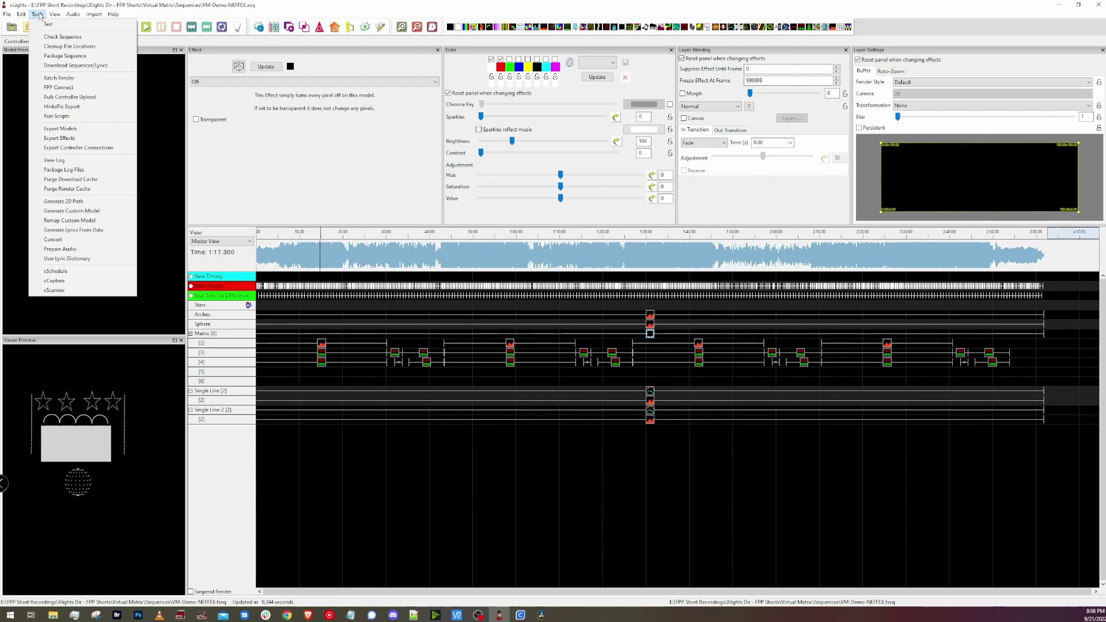
left_click(62, 78)
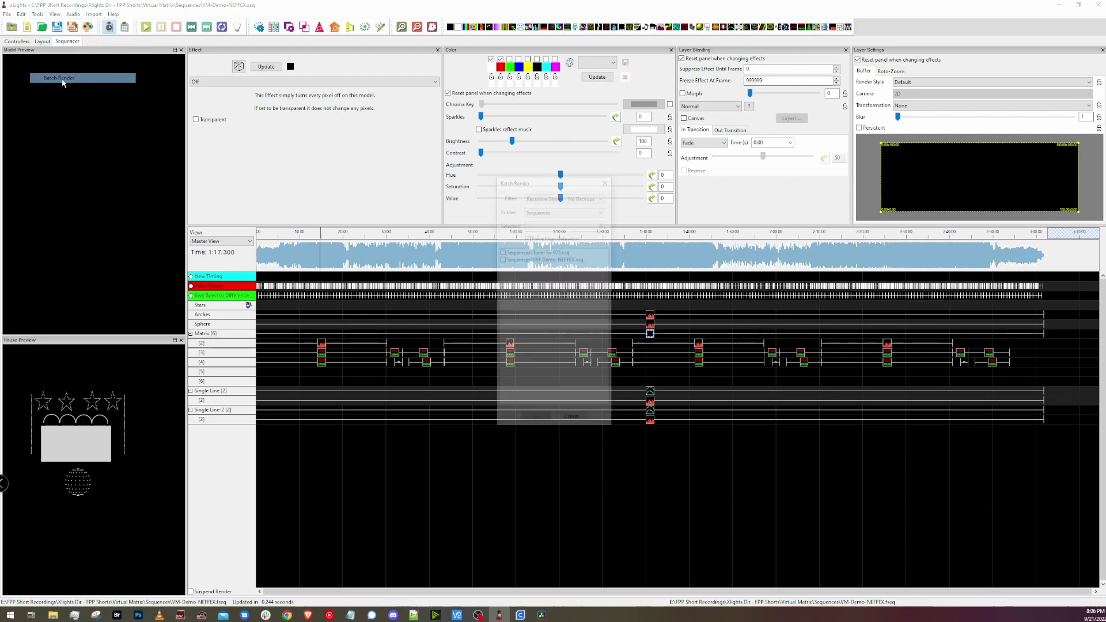
left_click(501, 251)
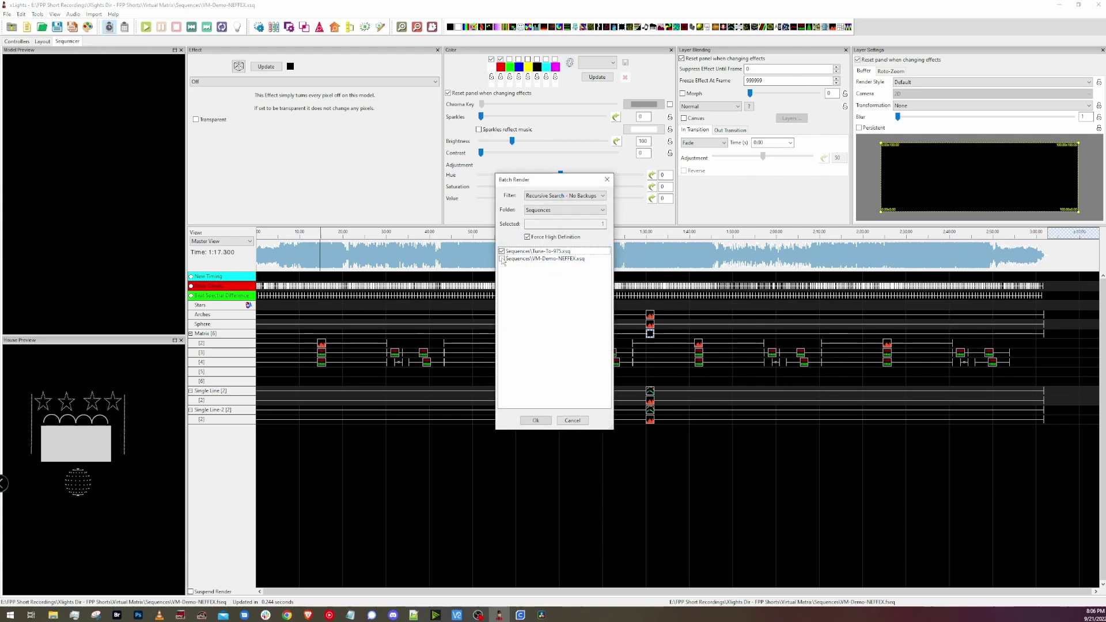
left_click(502, 259)
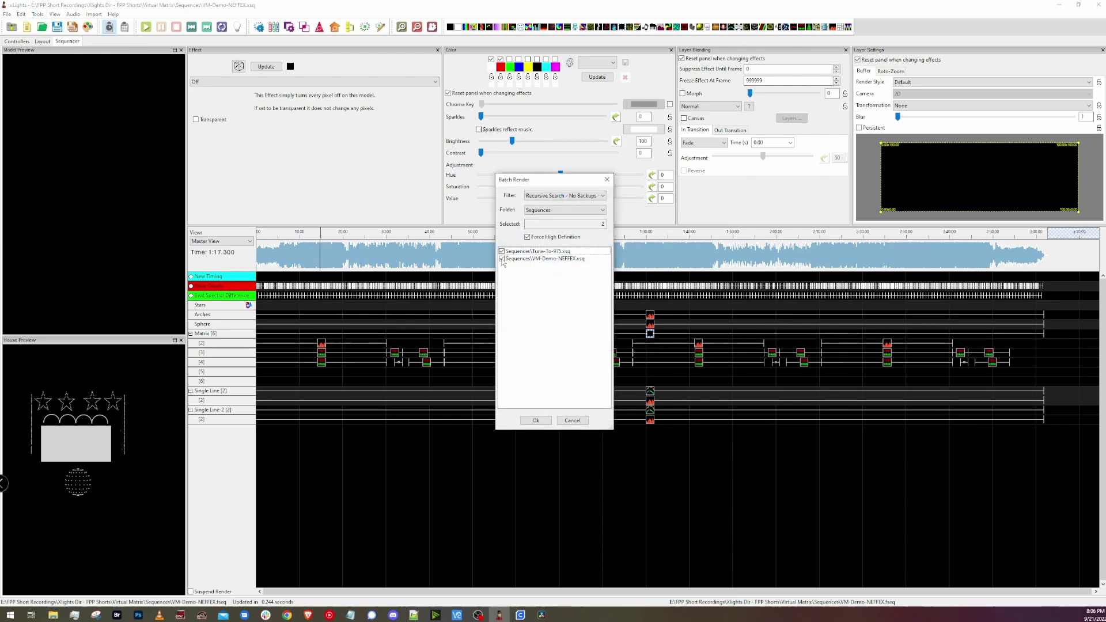
left_click(536, 421)
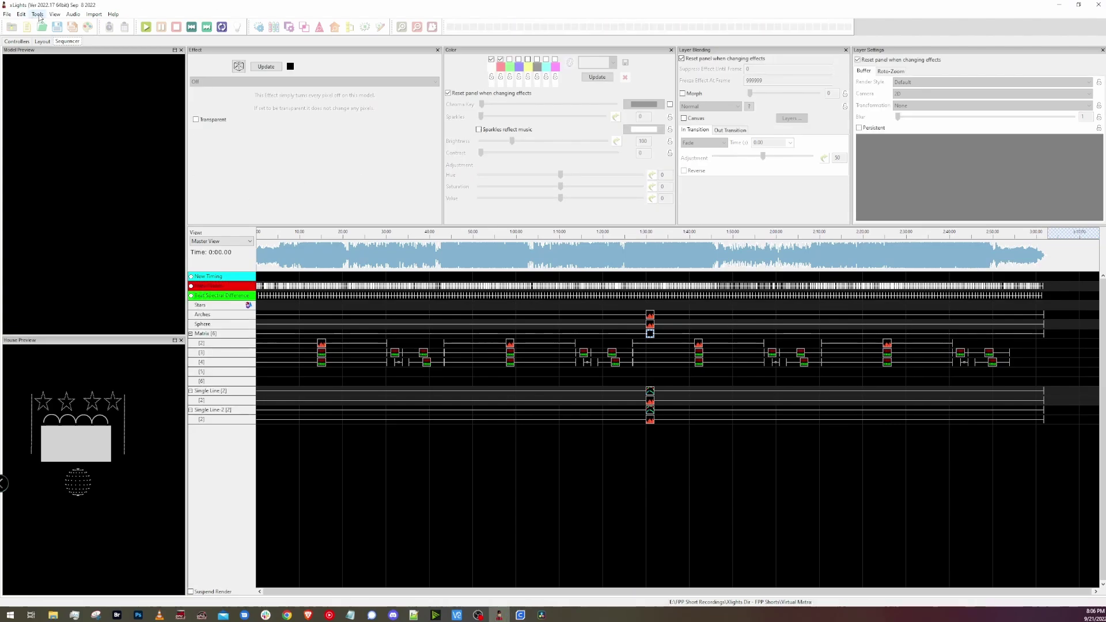
Open FPP Connect and look over the FSEQ type choices for the FPP-M4-Pi player
left_click(38, 15)
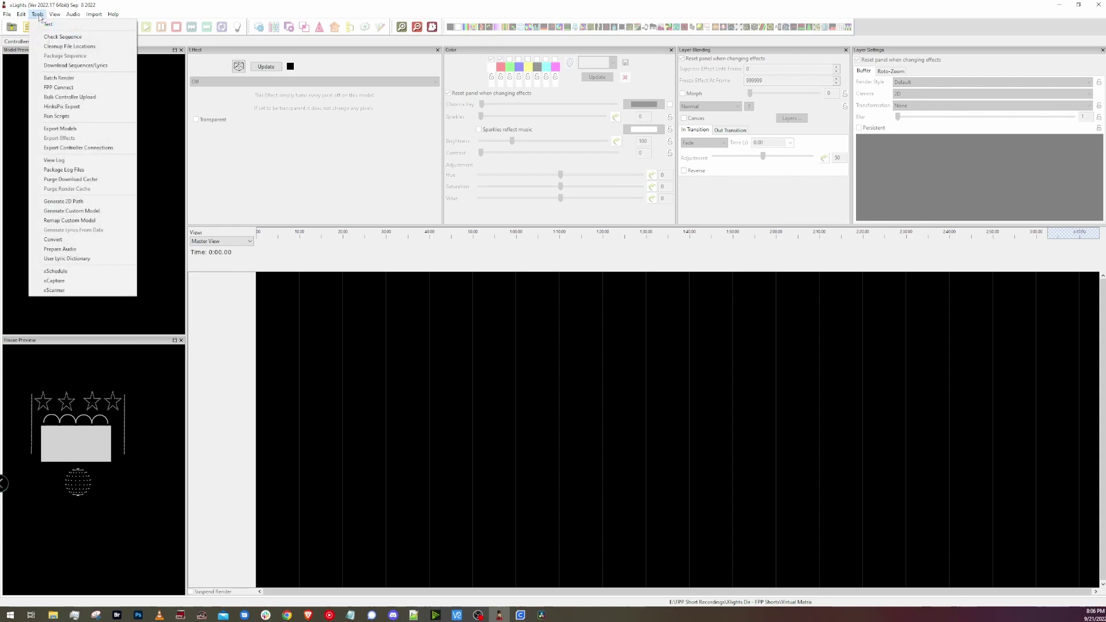
left_click(64, 88)
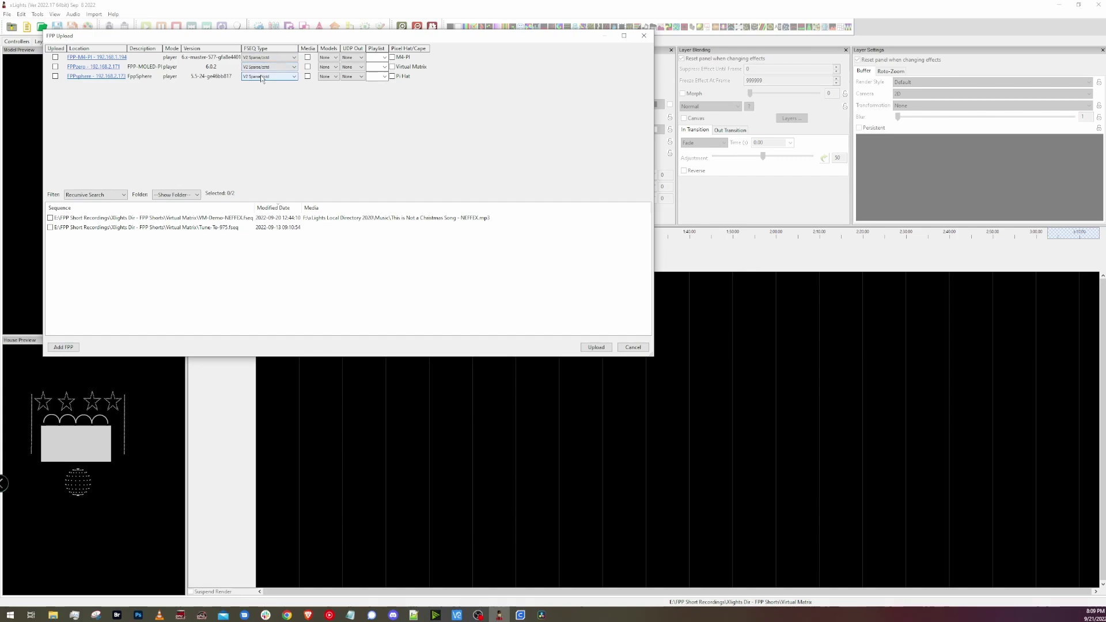
left_click(265, 58)
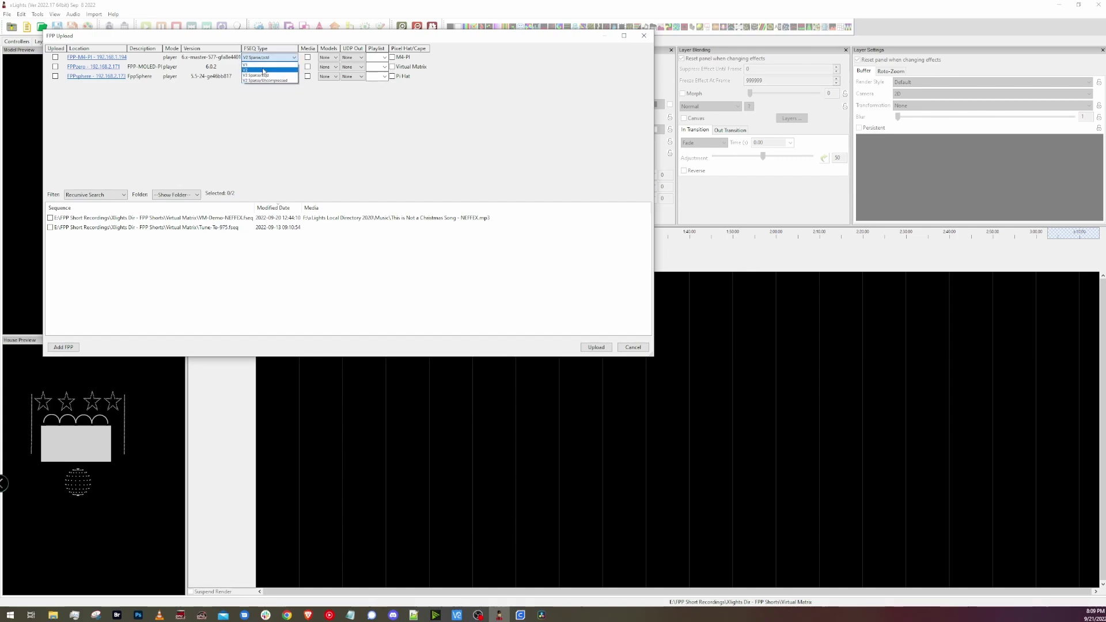
left_click(340, 117)
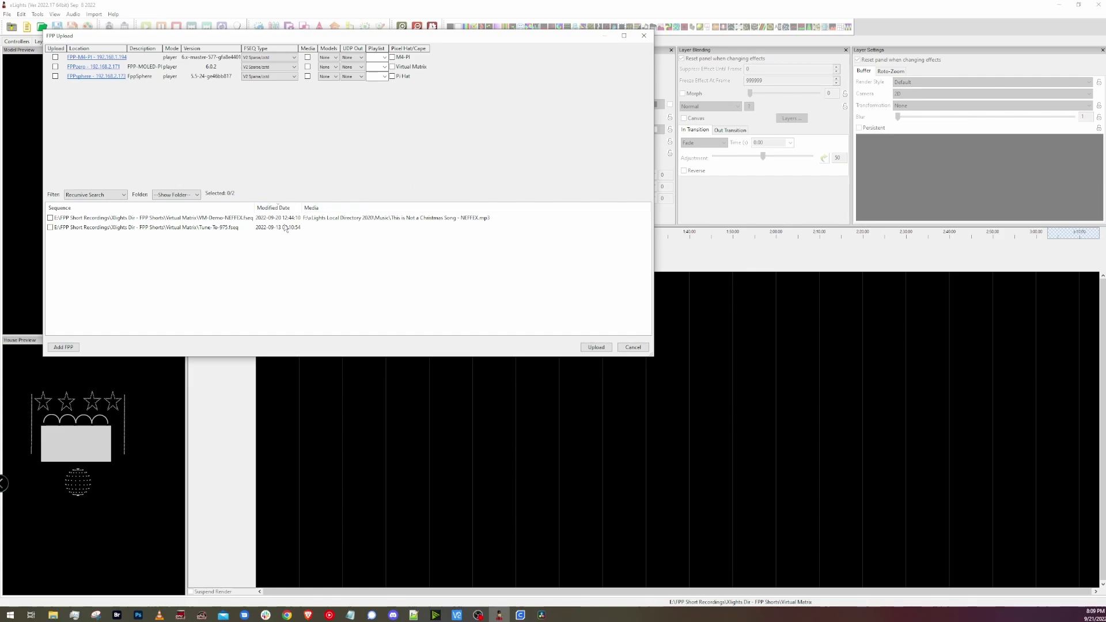
Look over the model and UDP output choices for FPP-M4-Pi and set its UDP Out to All
left_click(329, 60)
left_click(353, 59)
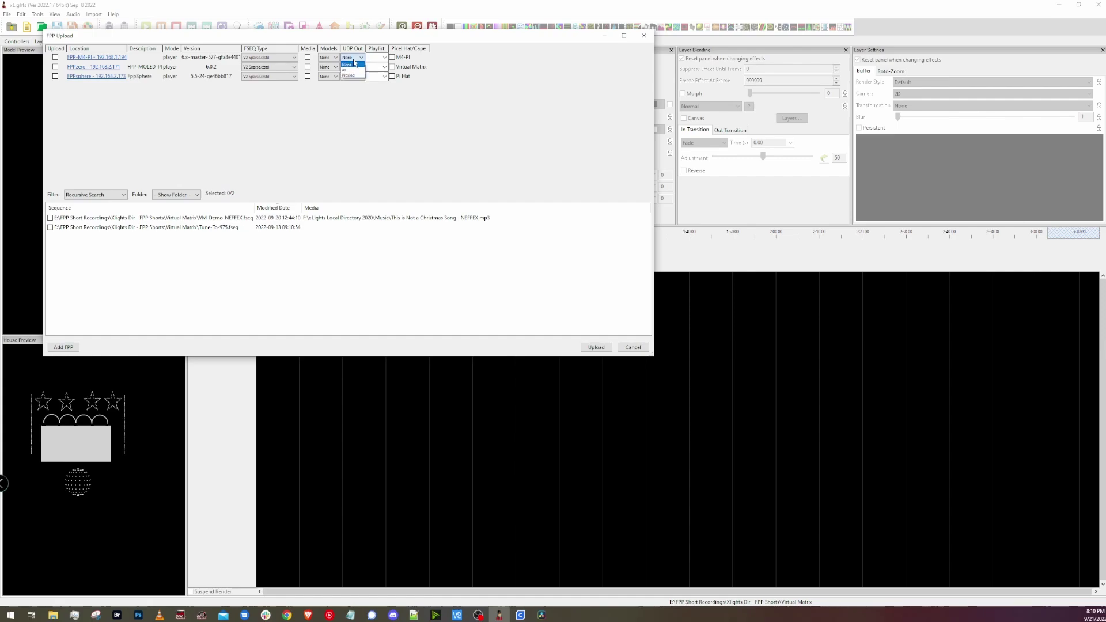
left_click(351, 69)
left_click(351, 77)
left_click(352, 68)
left_click(347, 102)
Look at the playlist choices for the FPP-M4-Pi player
left_click(377, 59)
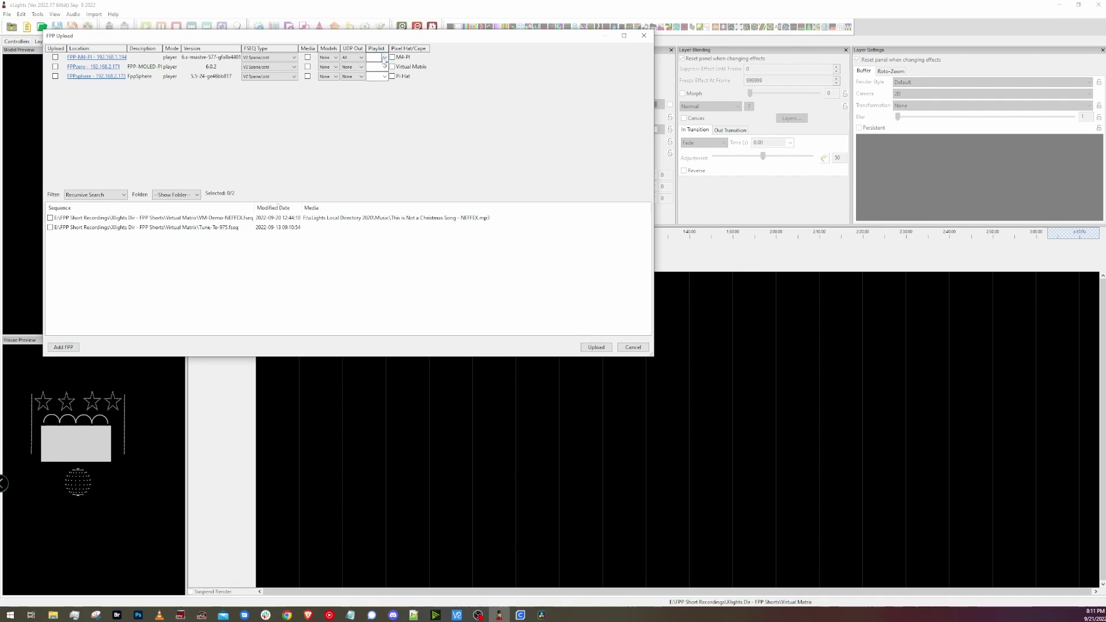
left_click(384, 58)
left_click(382, 68)
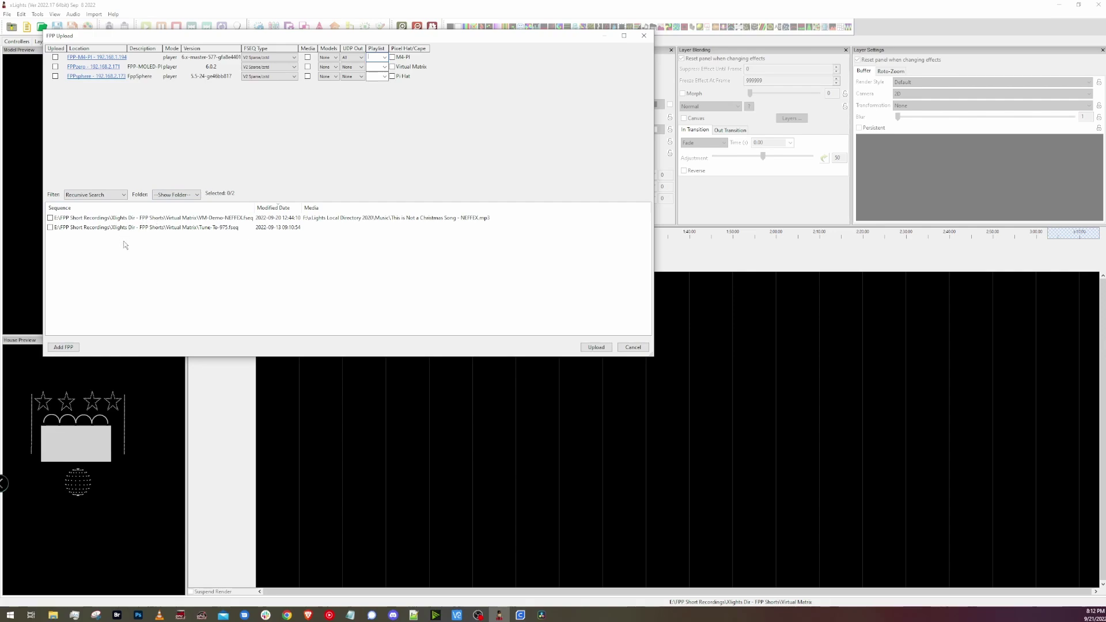
Examine the filter, folder and selection options for the sequence list, keeping the Recursive Search filter and the show folder
left_click(118, 195)
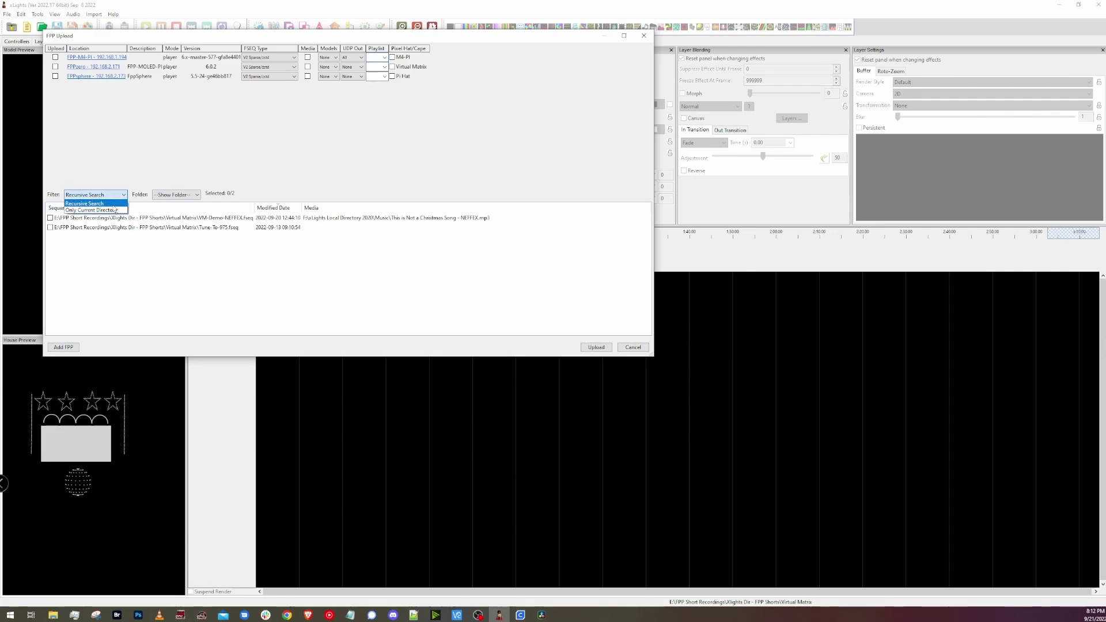
left_click(145, 184)
left_click(176, 195)
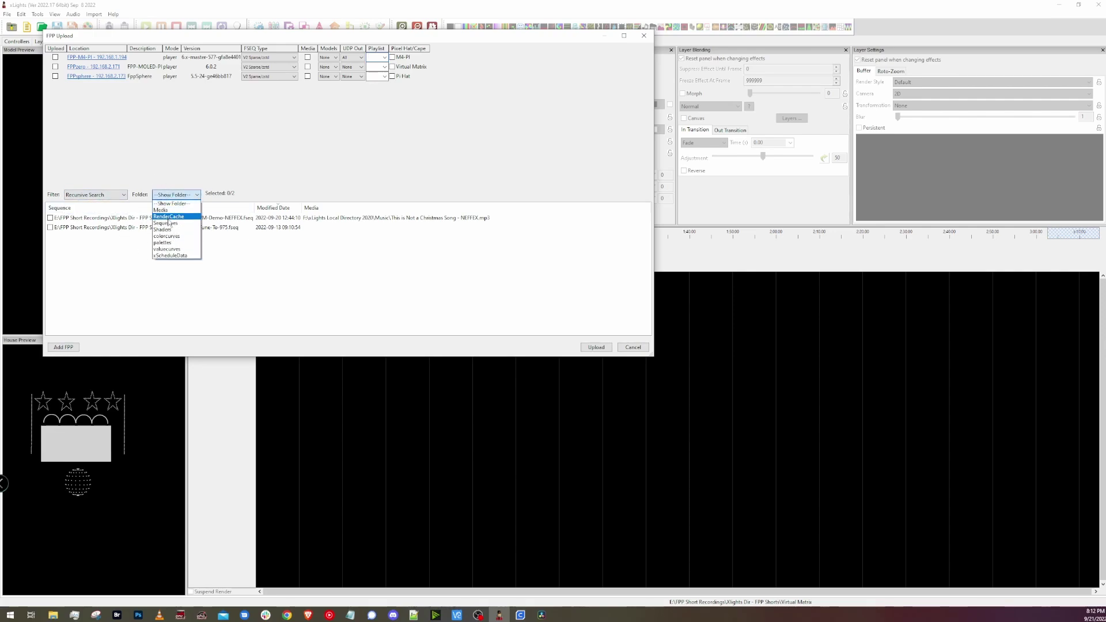
left_click(176, 195)
left_click(95, 194)
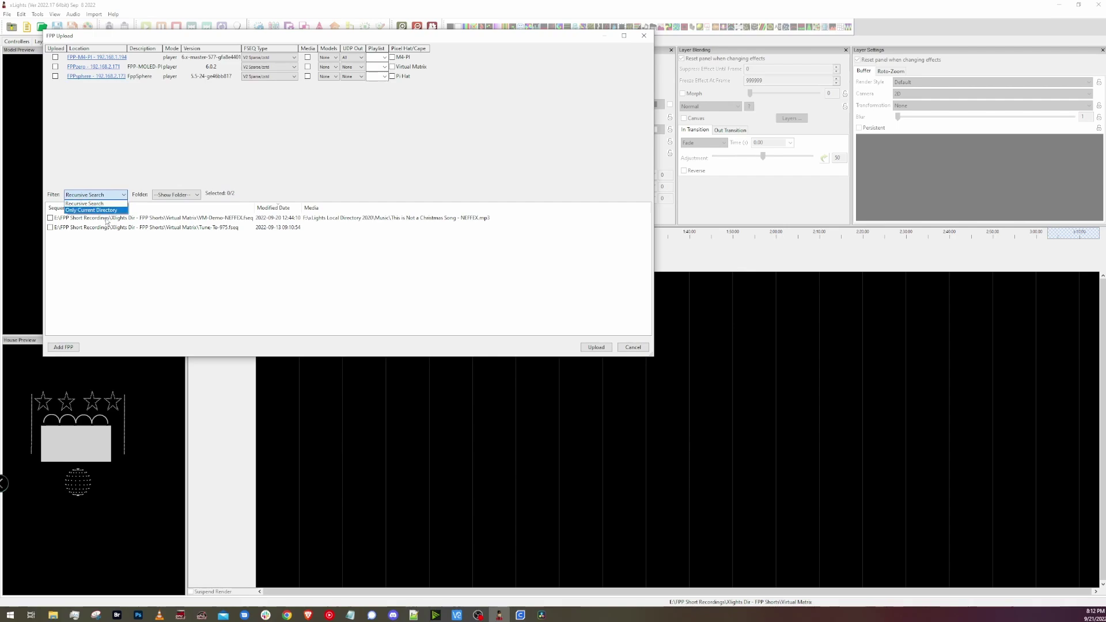
left_click(112, 212)
left_click(107, 195)
left_click(111, 204)
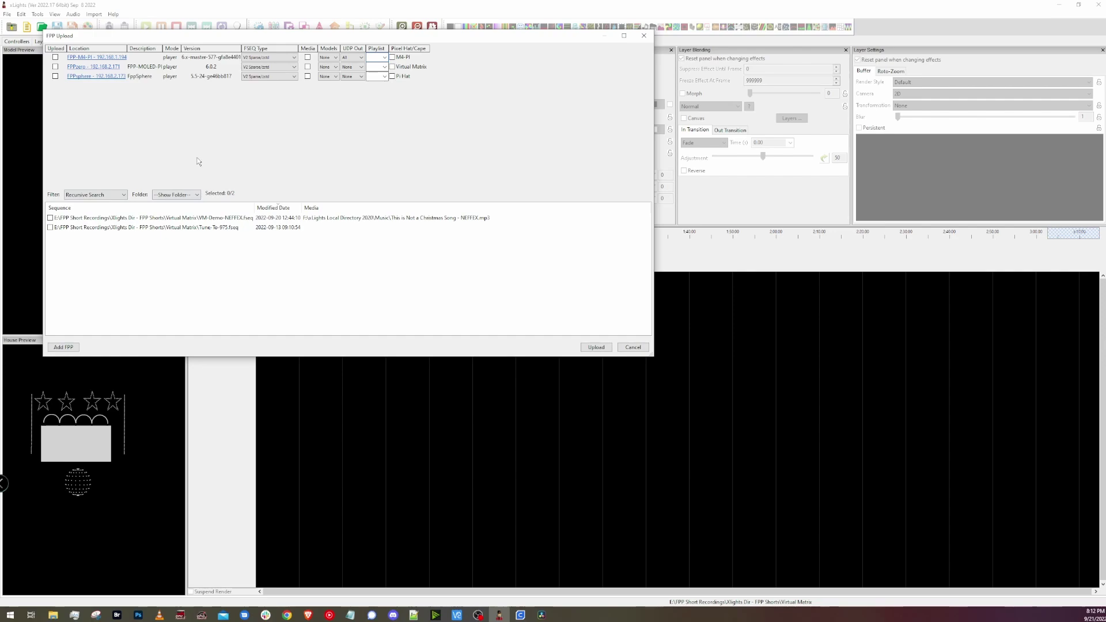
left_click(176, 195)
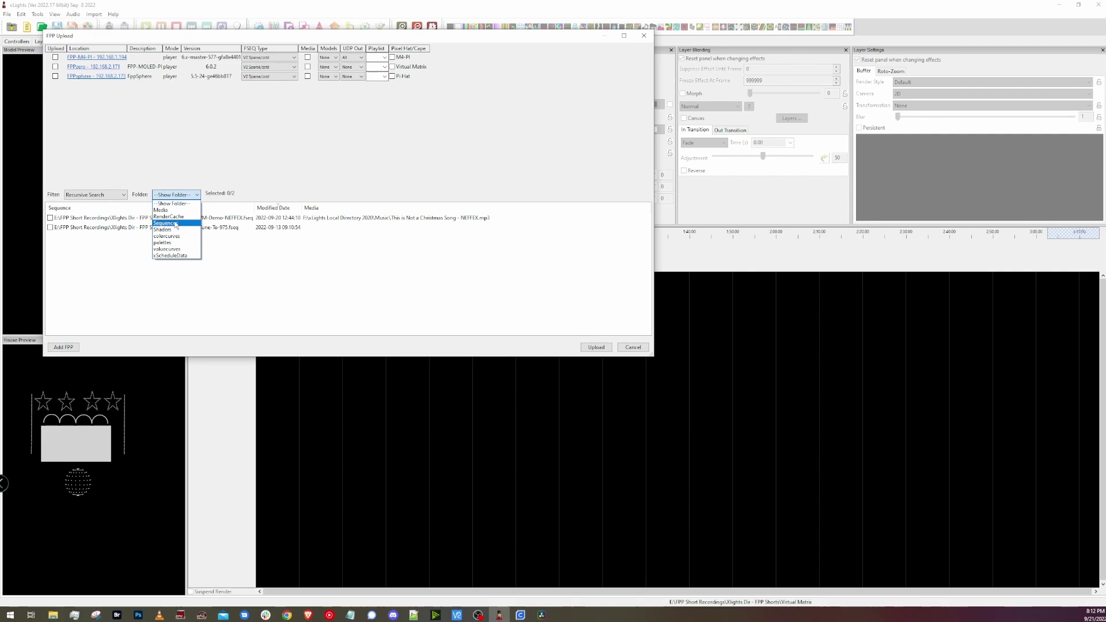
left_click(175, 194)
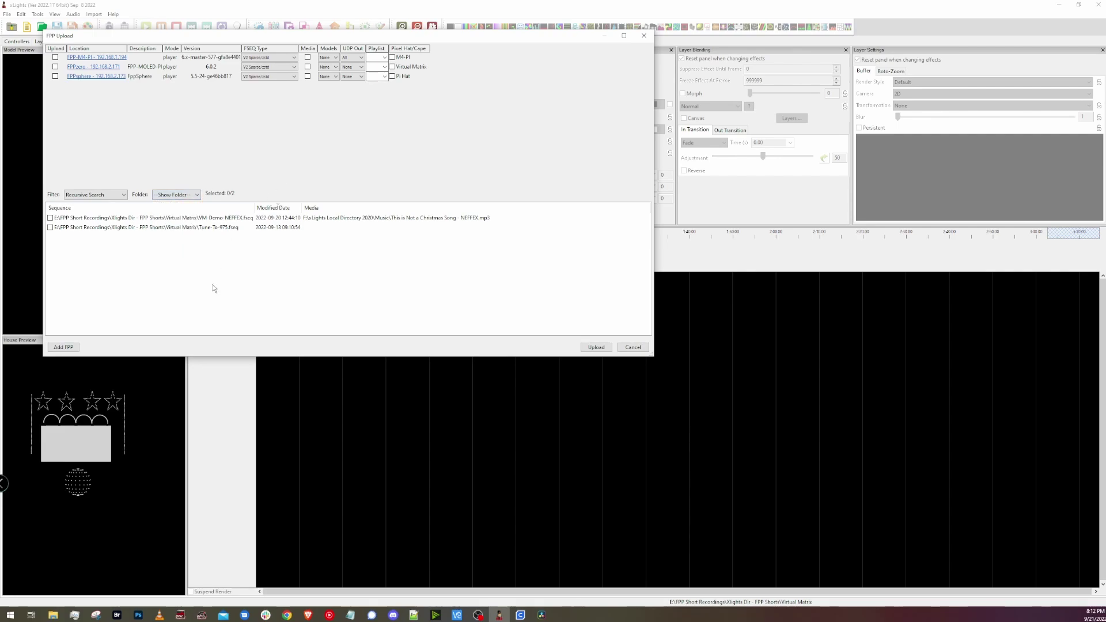
right_click(191, 223)
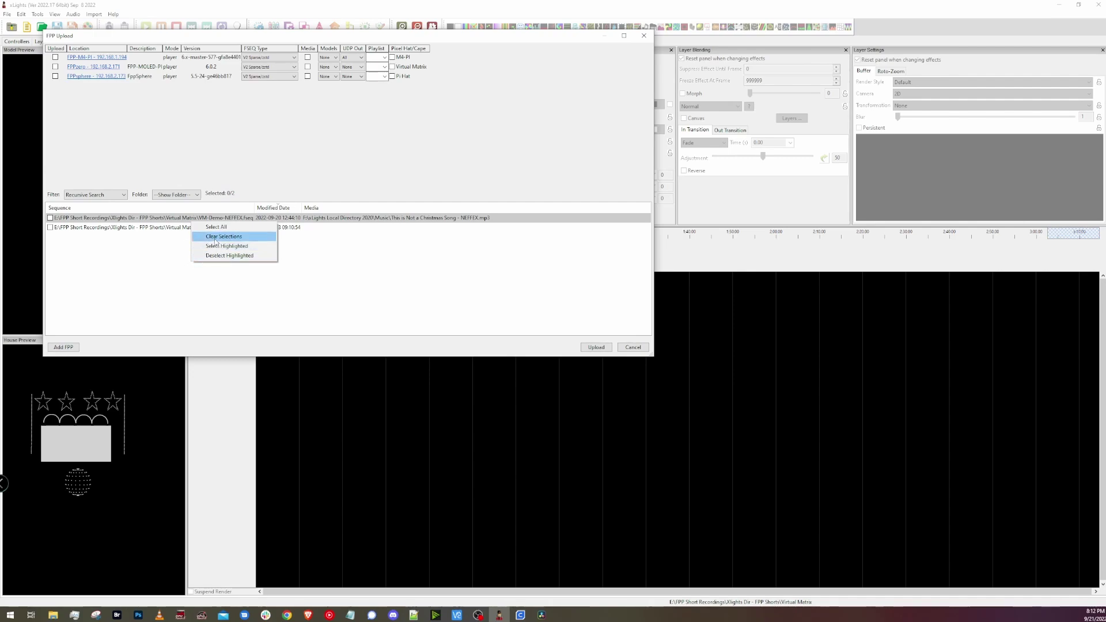
left_click(282, 183)
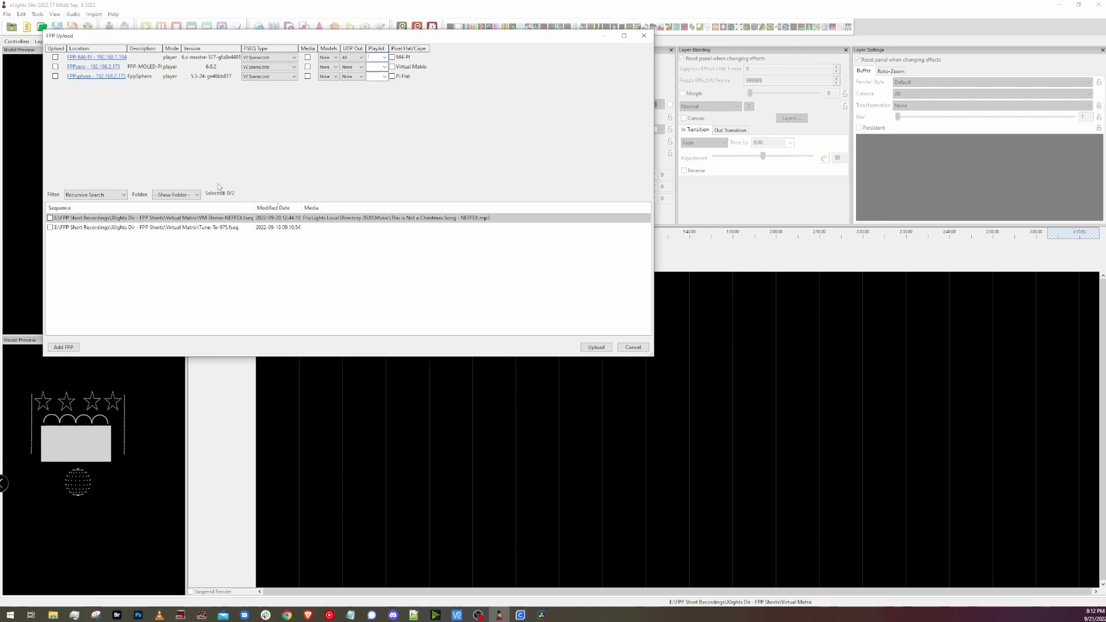
Enable the upload to FPP-M4-Pi with FSEQ type V2, media included, Models set to All, UDP Out set to All and its cape enabled
left_click(56, 58)
left_click(256, 58)
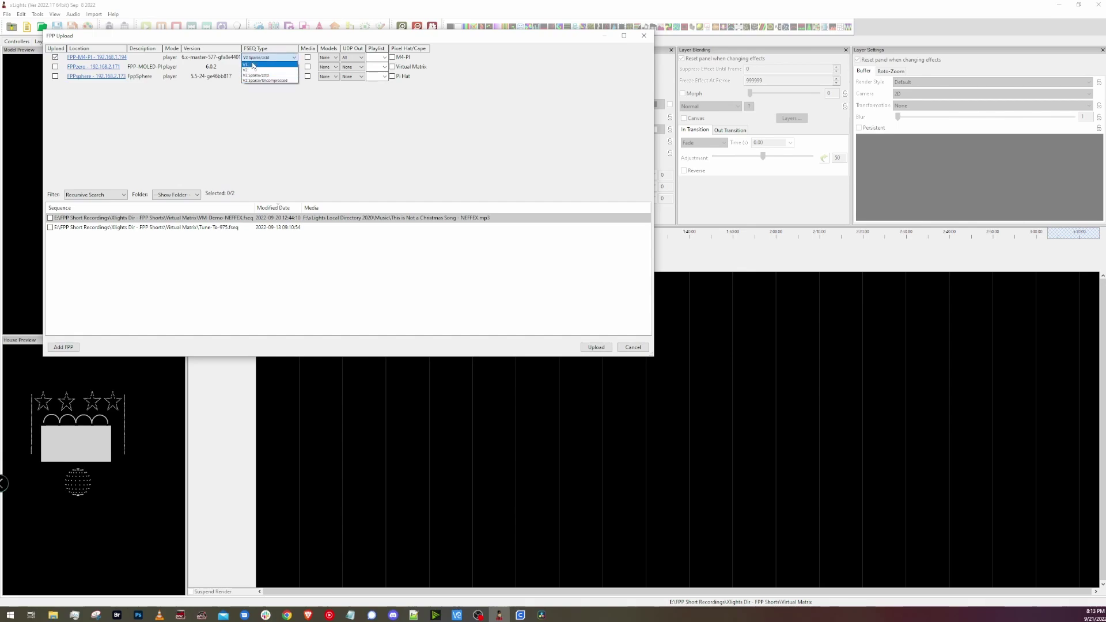
left_click(251, 71)
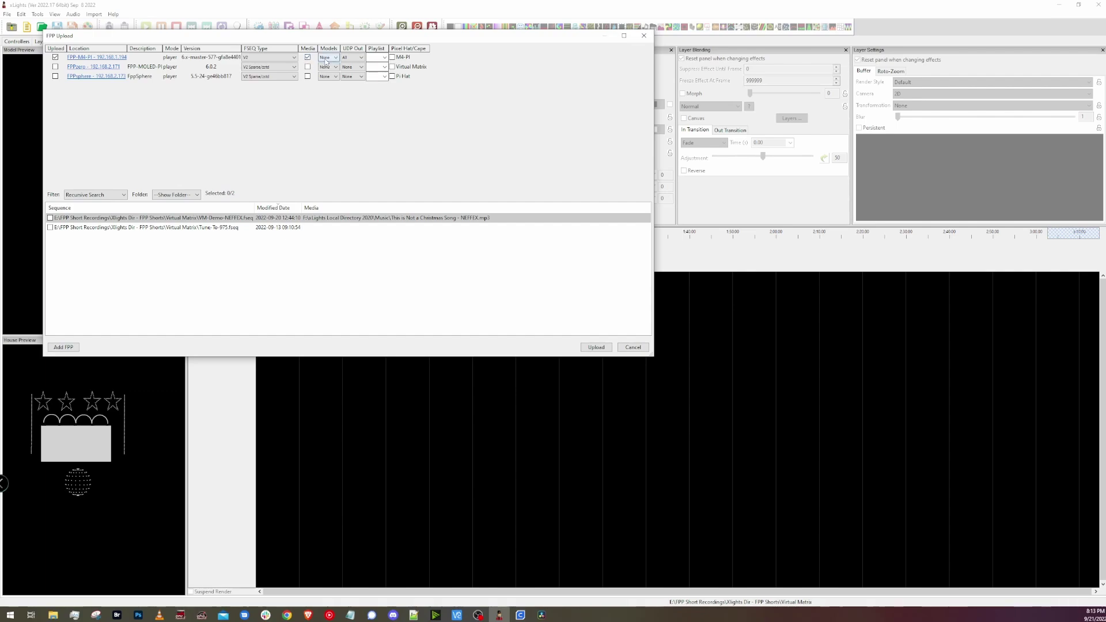
left_click(325, 59)
left_click(324, 69)
left_click(353, 57)
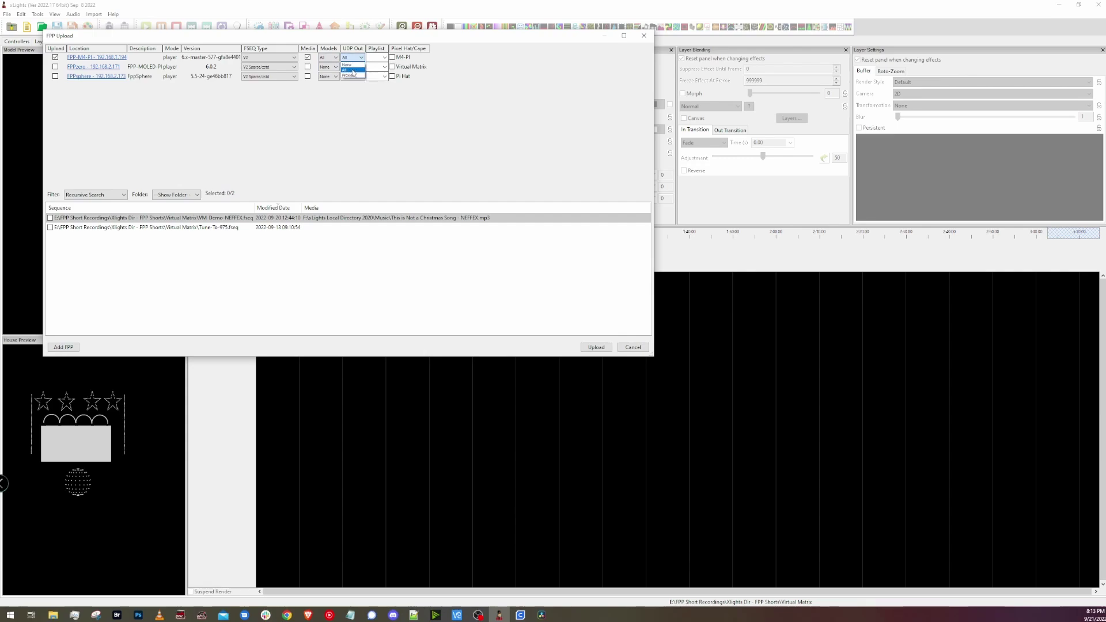
left_click(352, 70)
Enable the upload to FPPzero with Models set to Local and the Virtual Matrix output enabled
left_click(56, 68)
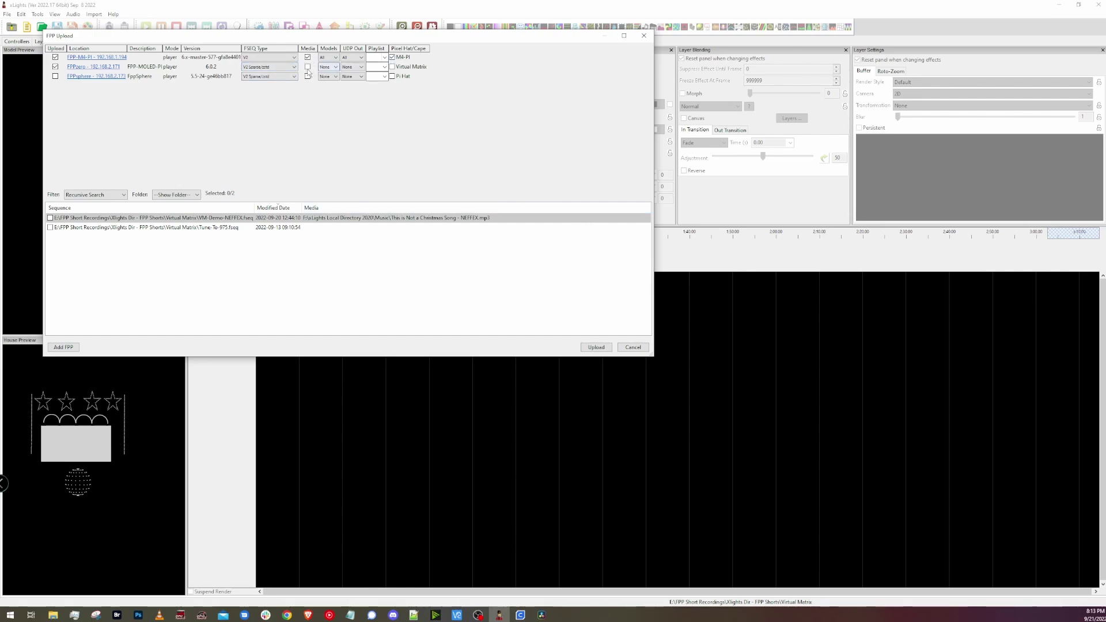
left_click(335, 68)
left_click(332, 85)
left_click(348, 58)
Select the VM-Demo-NEFFEX.fseq and Tune-To-975.fseq sequences and upload them to the enabled players
left_click(50, 217)
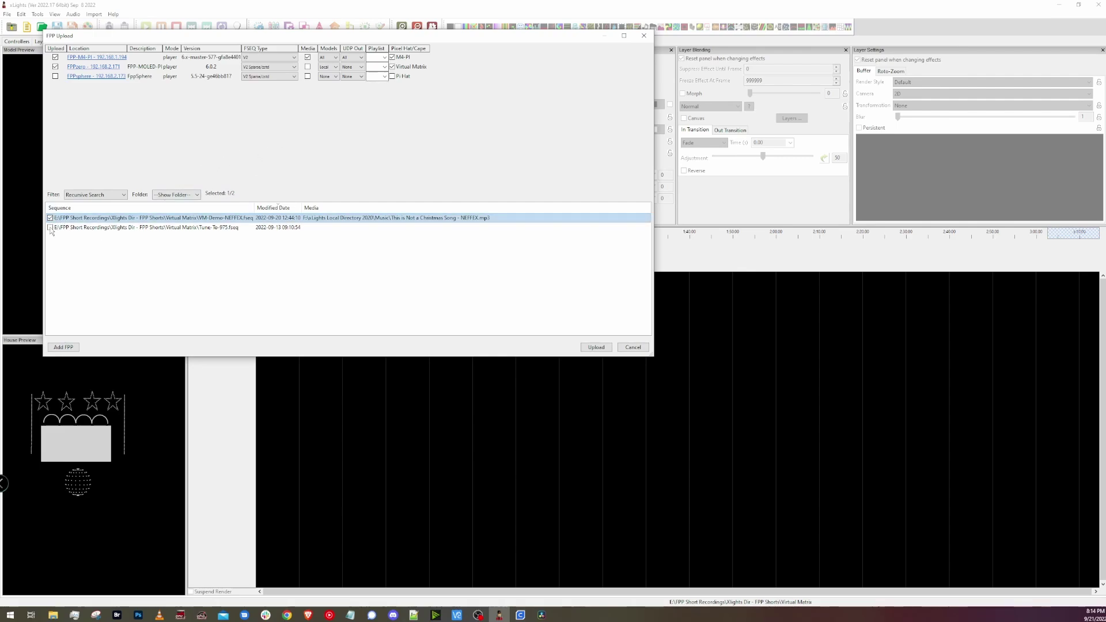
left_click(50, 228)
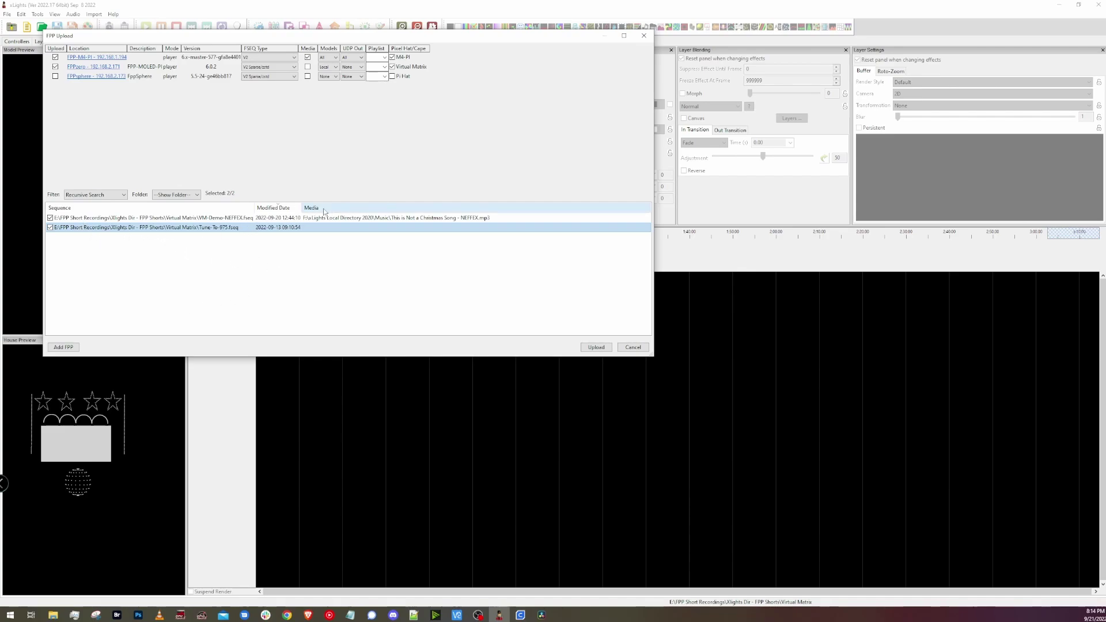
left_click(596, 348)
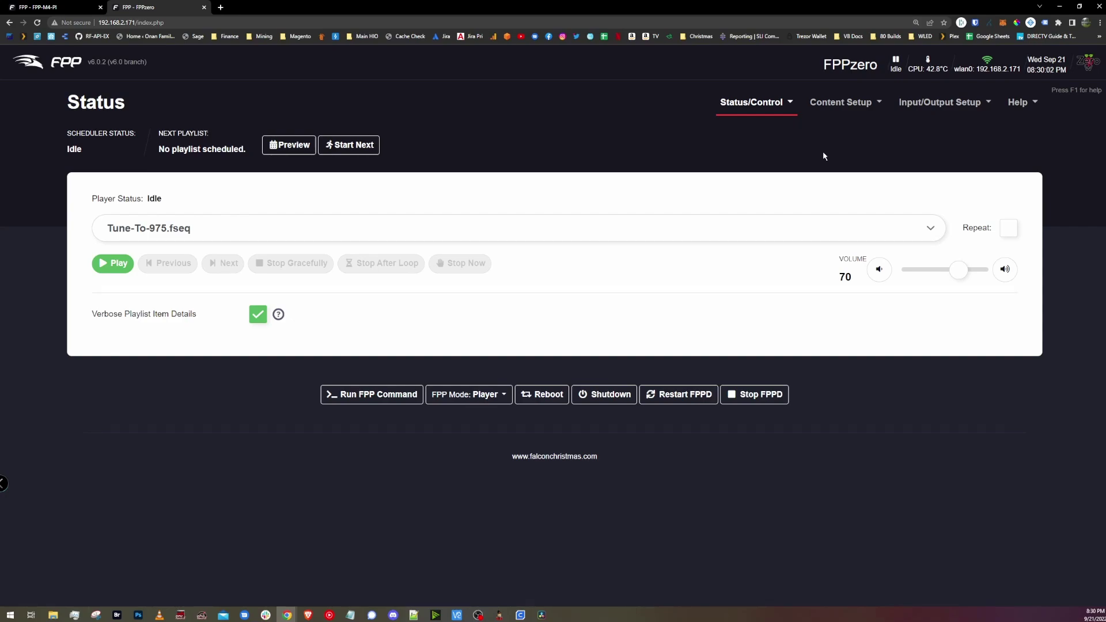
On FPPzero's web interface in the browser, check the available sequences and the Virtual Matrix start channel under the Other channel outputs
left_click(159, 230)
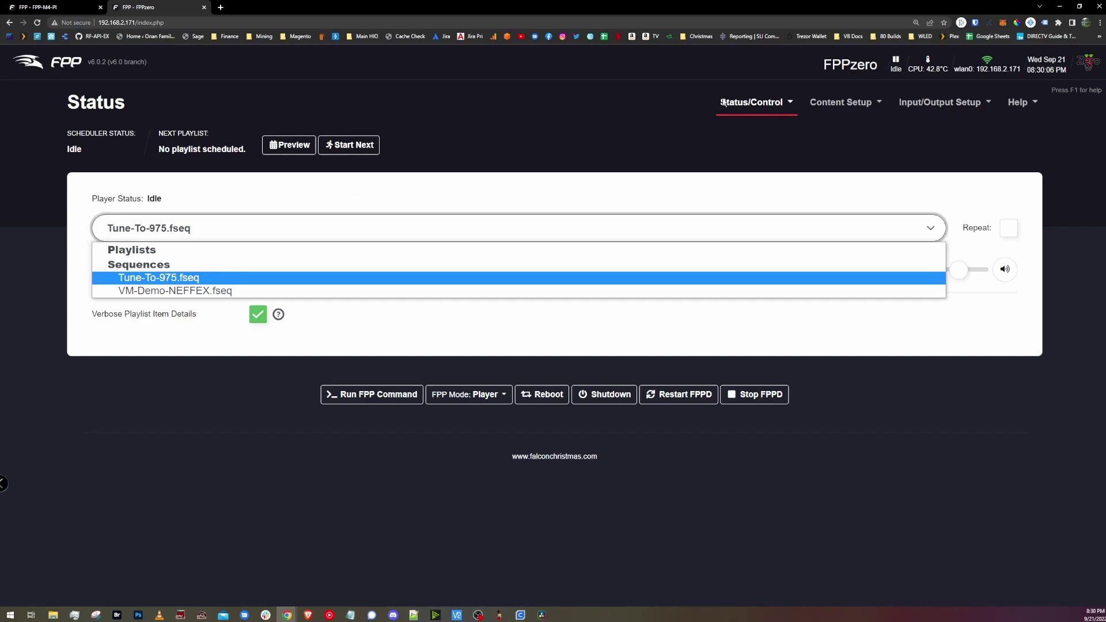
left_click(638, 163)
left_click(981, 104)
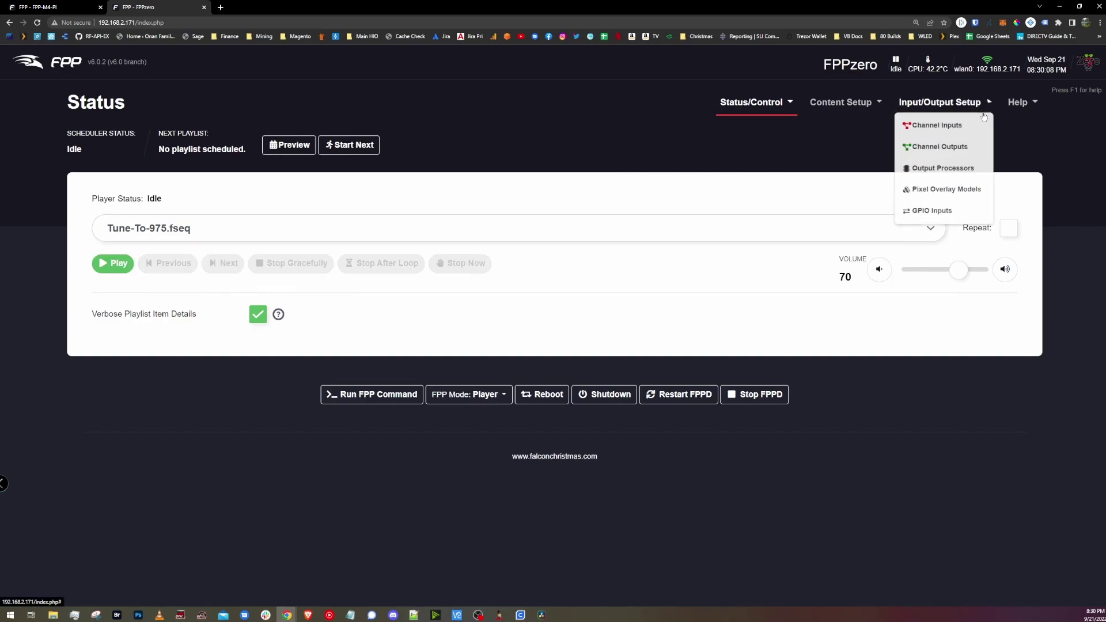
left_click(982, 157)
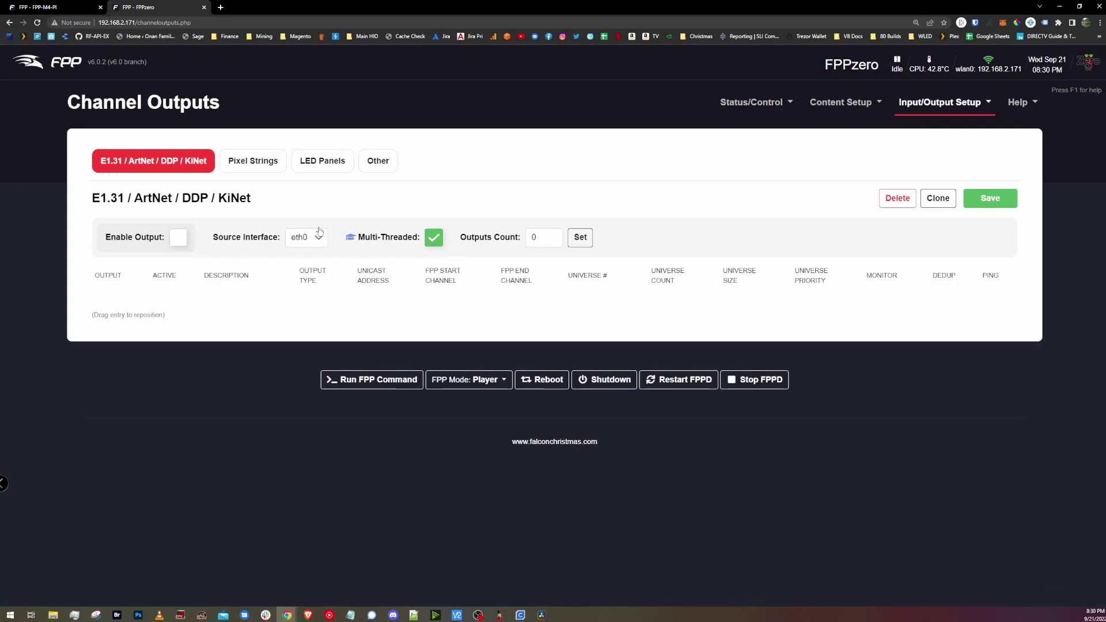
left_click(376, 161)
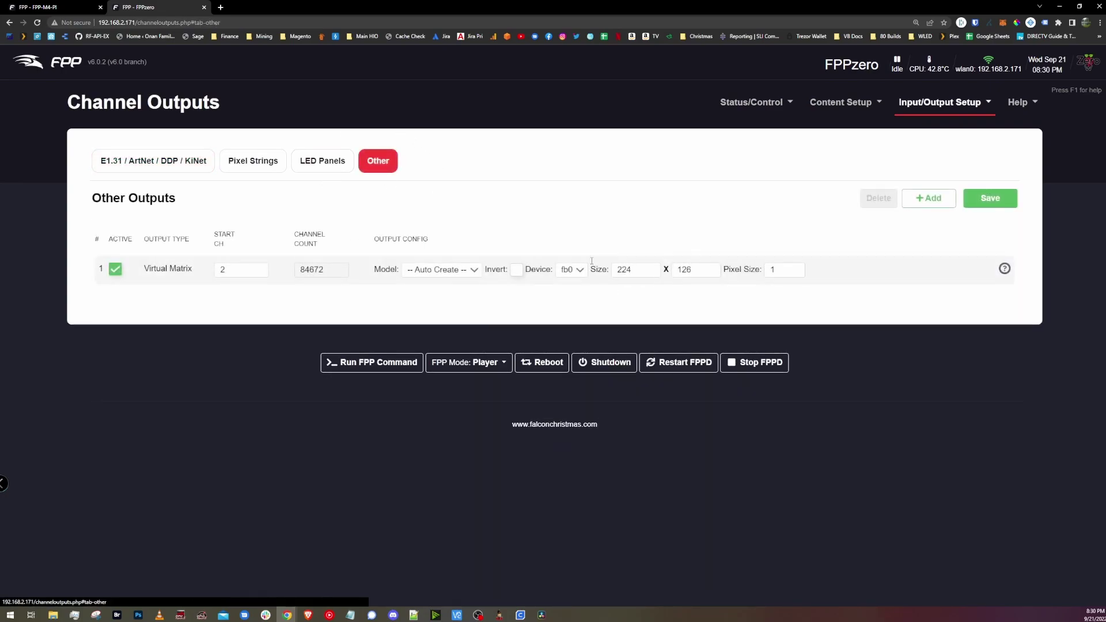
double_click(233, 272)
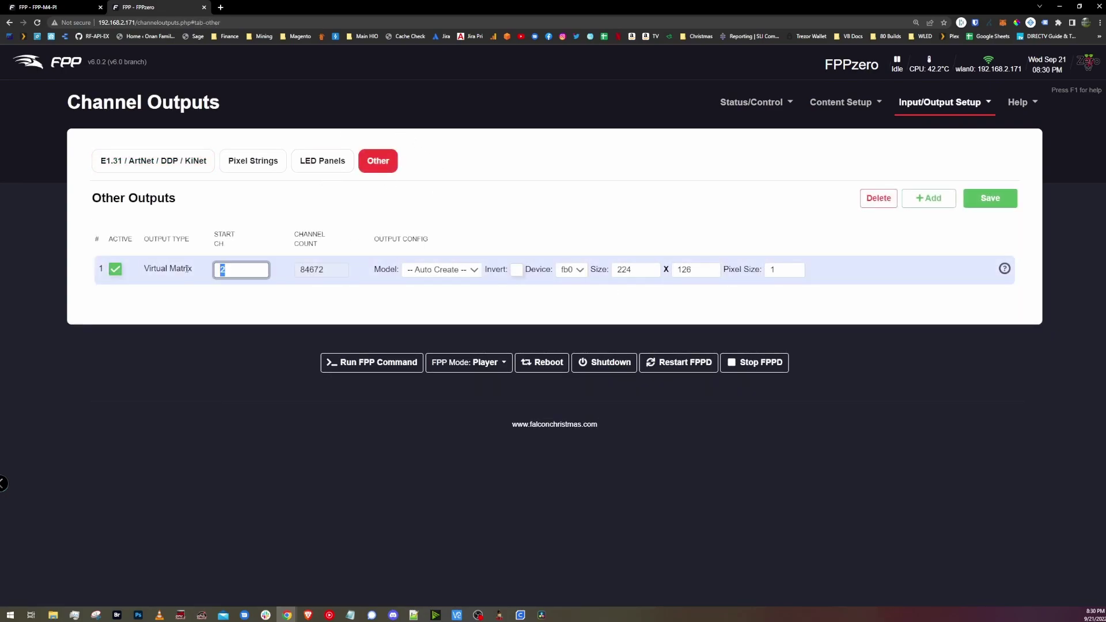
Test FPPzero's local channels with the R-G-B chase pattern by briefly enabling test mode and switching it off again
left_click(1075, 190)
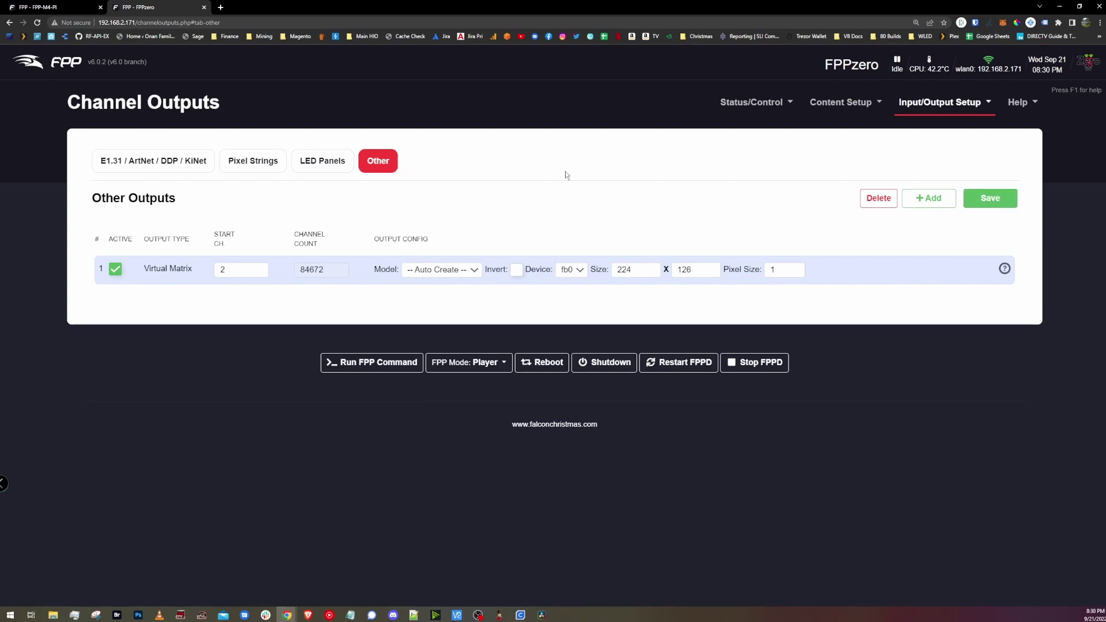
mouse_move(778, 104)
left_click(769, 124)
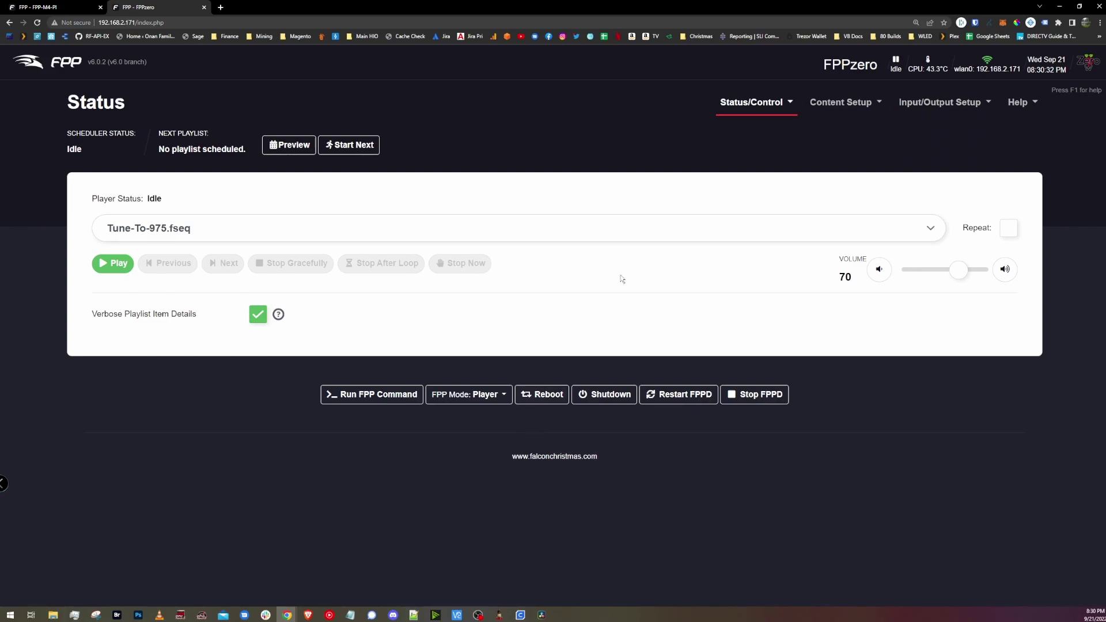
mouse_move(743, 101)
left_click(770, 316)
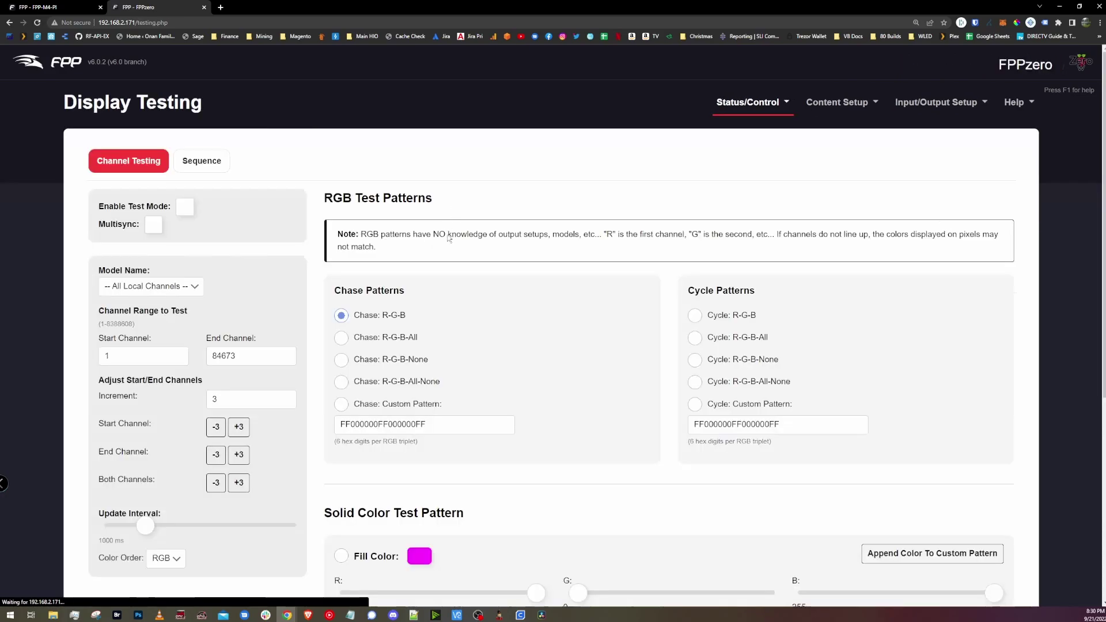
left_click(185, 206)
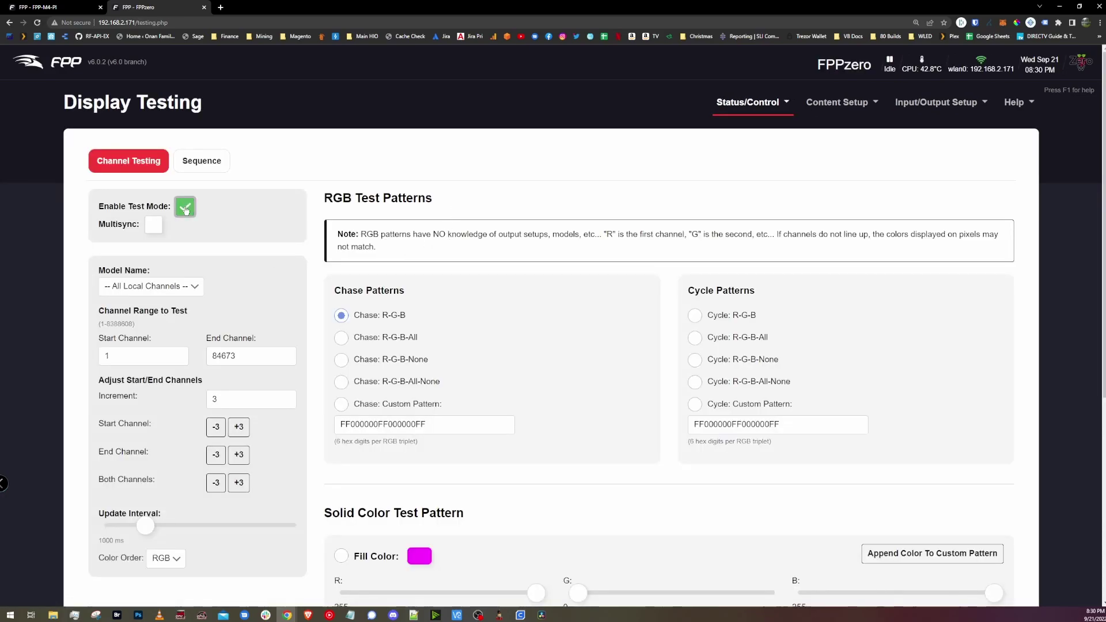
left_click(185, 206)
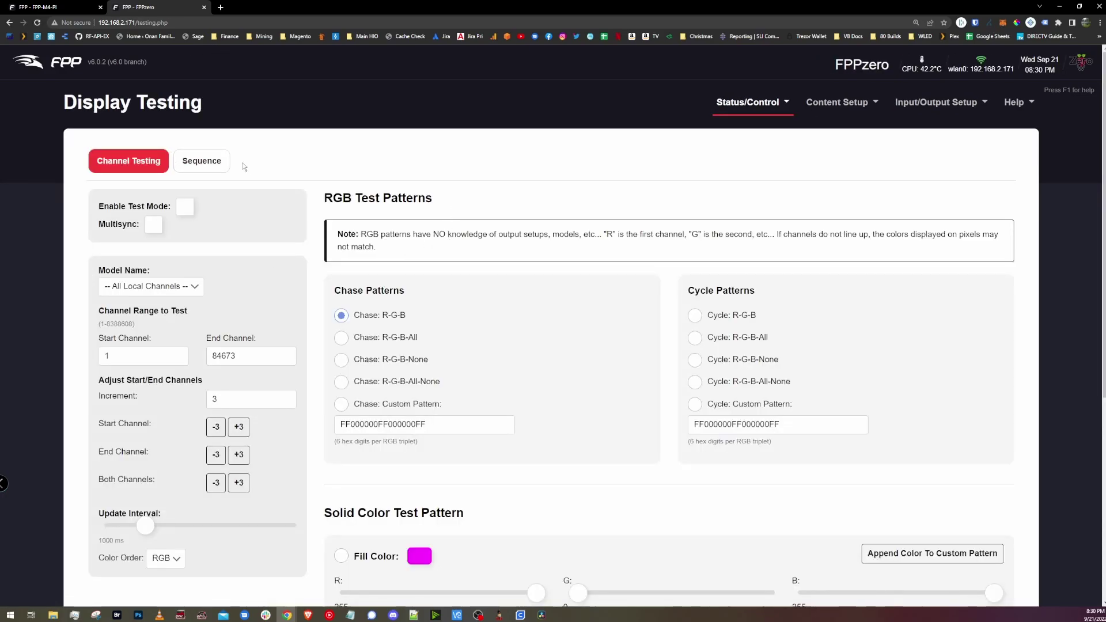
Return to FPPzero's status page and set its FPP mode to Remote
left_click(64, 68)
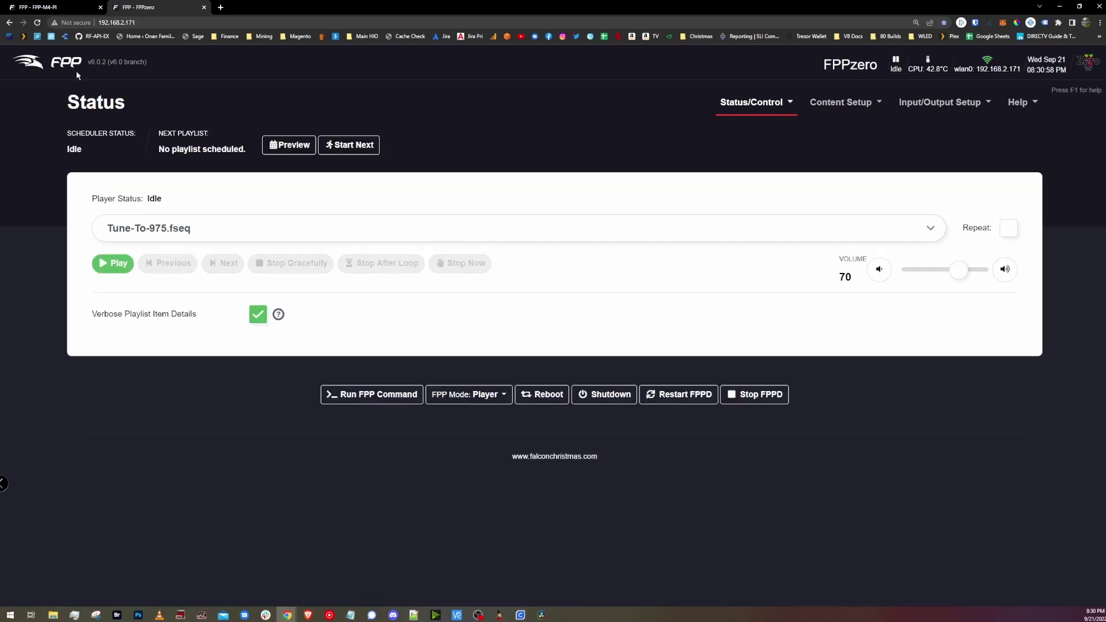
left_click(298, 234)
left_click(508, 143)
left_click(504, 397)
left_click(458, 366)
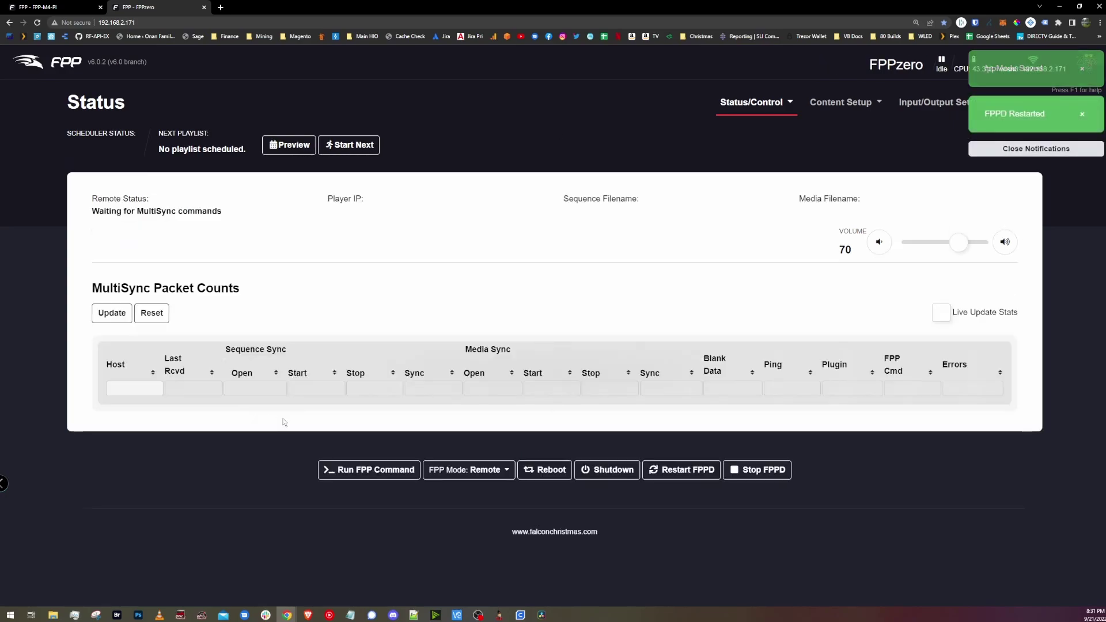
On FPP-M4-PI, deactivate the M8-MicroCYB and FPP-M4-Pi DDP channel outputs, save the outputs and restart FPPD
left_click(57, 8)
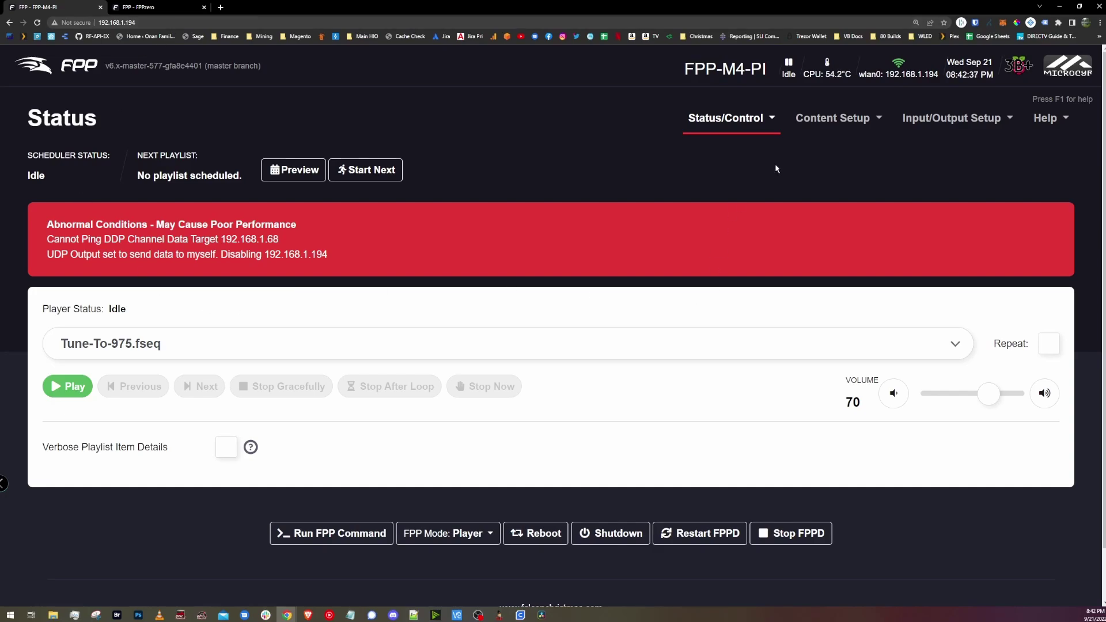
left_click(945, 127)
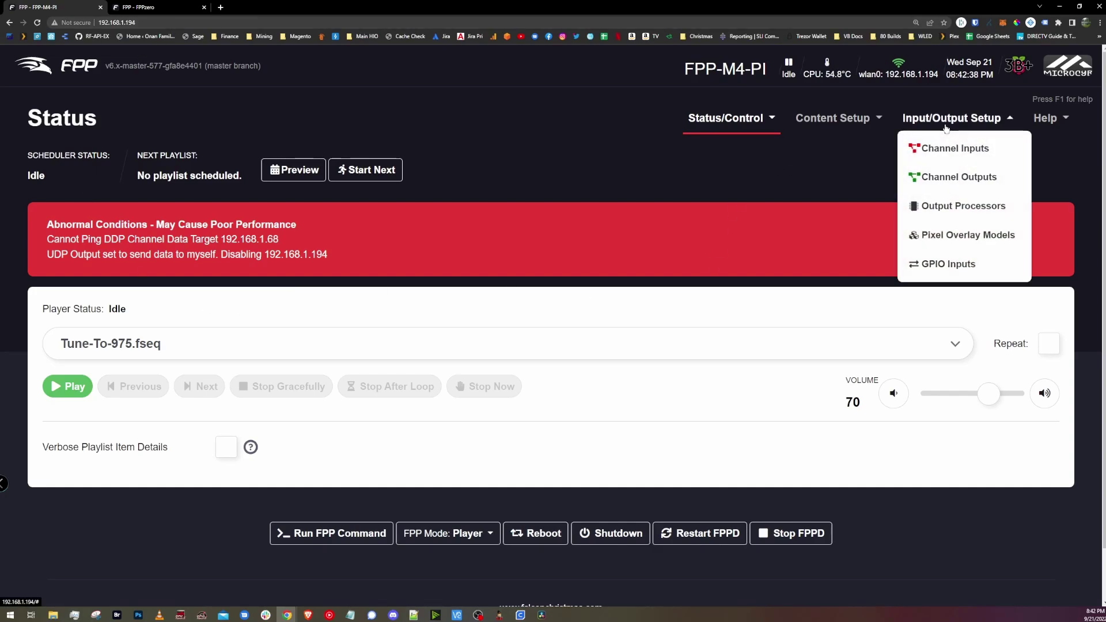
left_click(958, 178)
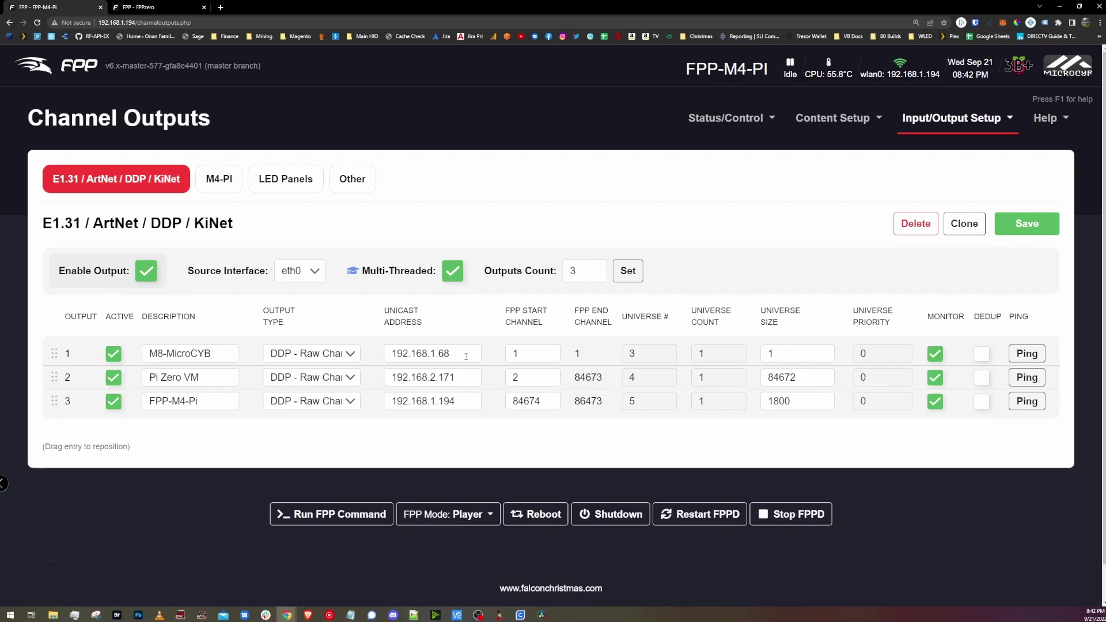
mouse_move(466, 356)
left_mouse_down()
mouse_move(358, 355)
mouse_move(464, 355)
left_mouse_up()
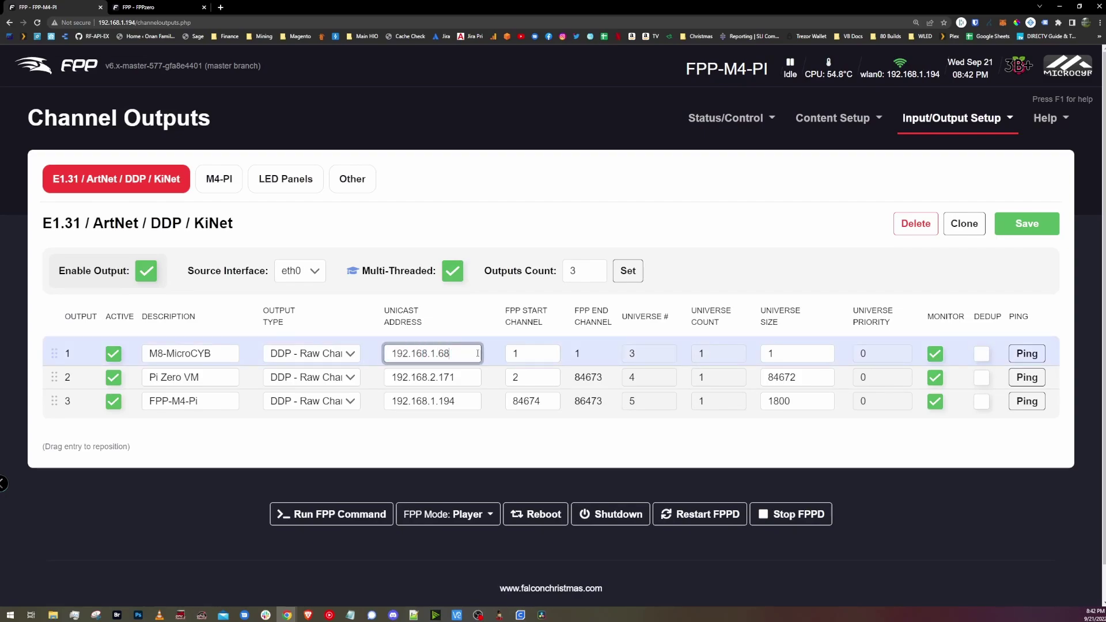
left_click(113, 357)
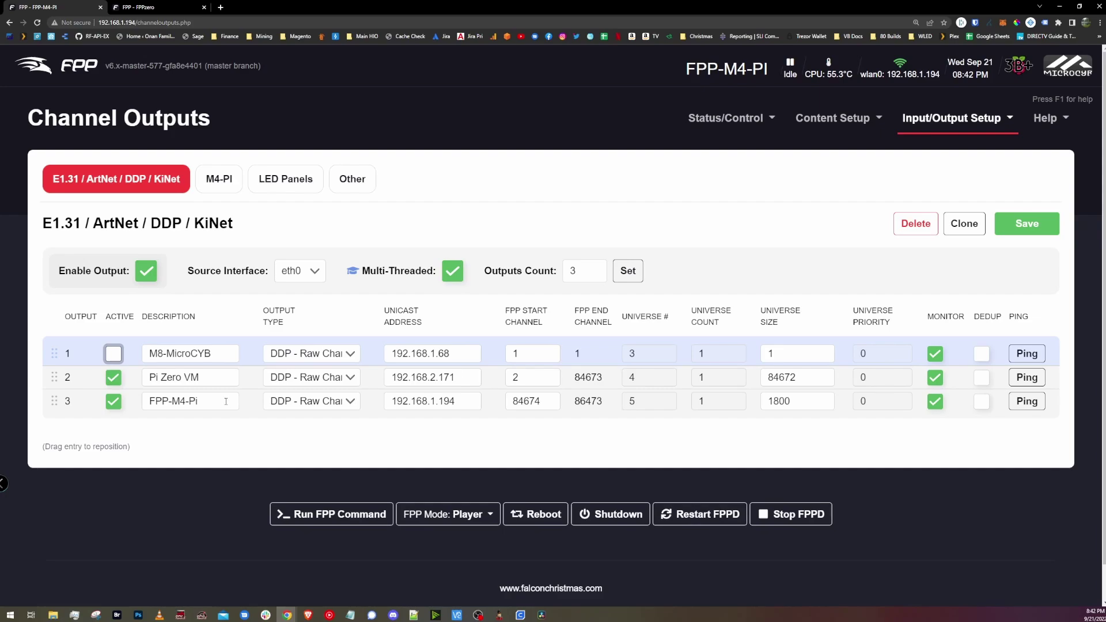
left_click(115, 403)
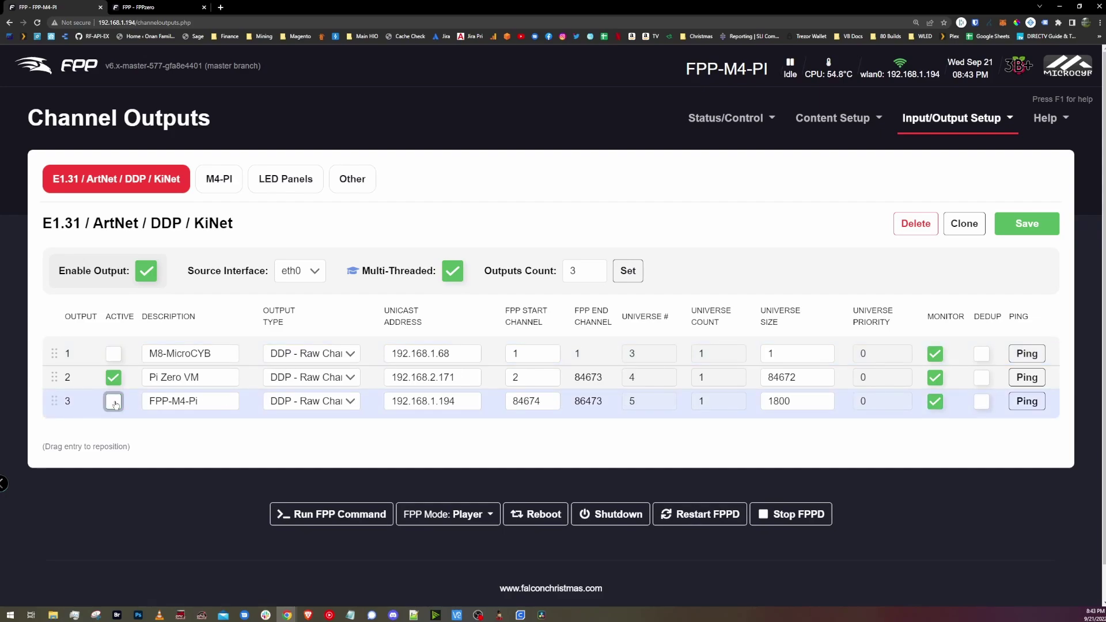
left_click(1030, 224)
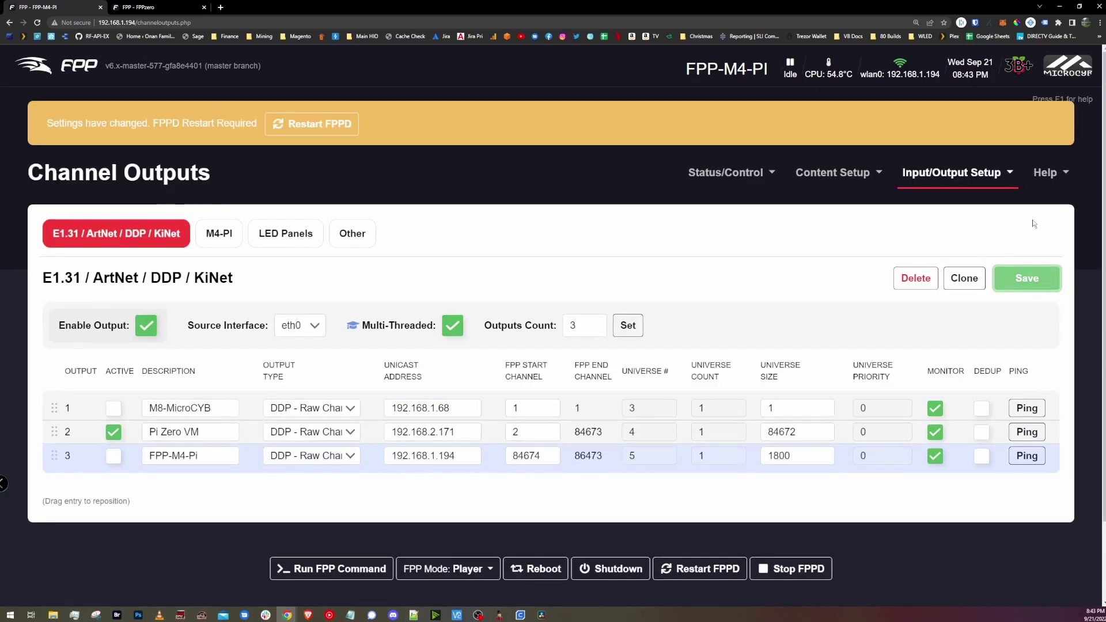
left_click(325, 124)
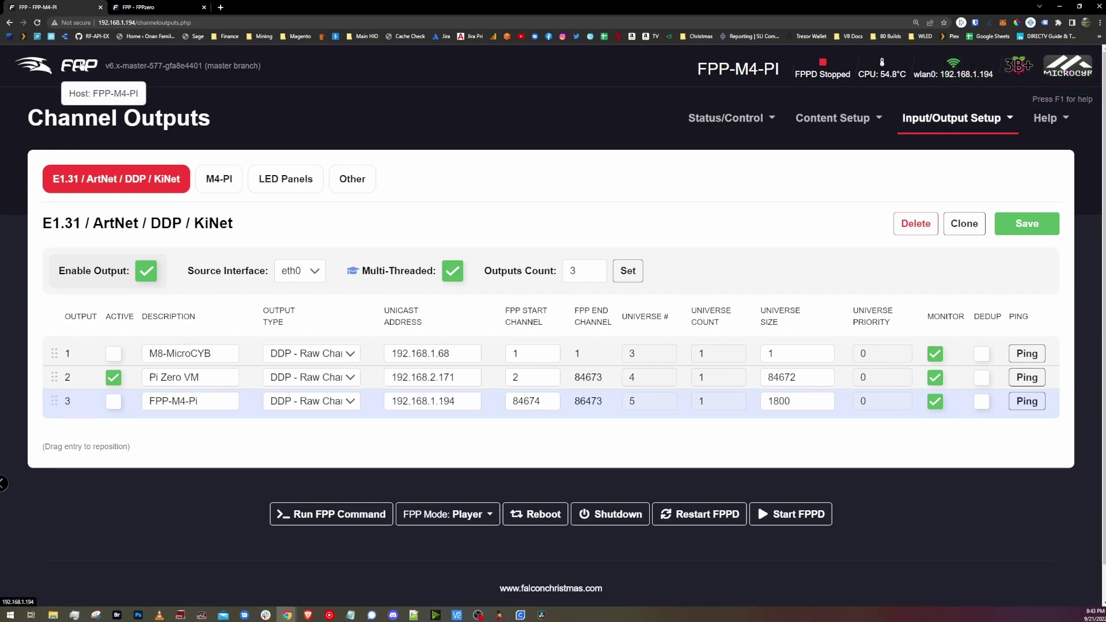
Enable Send MultiSync Packets in FPP-M4-PI's MultiSync settings
left_click(75, 76)
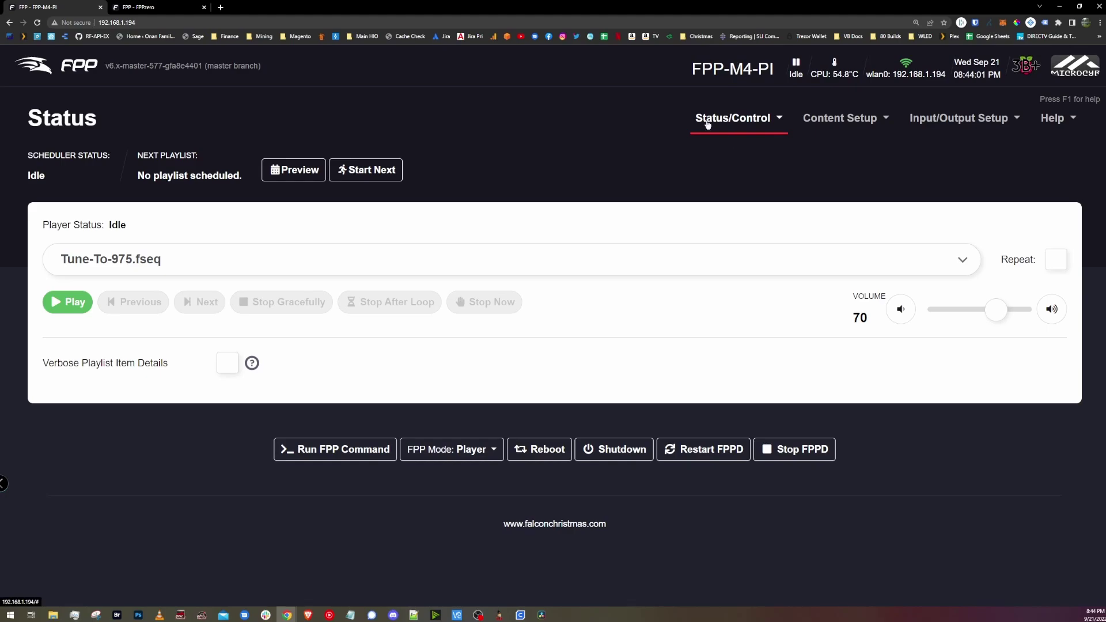
left_click(707, 125)
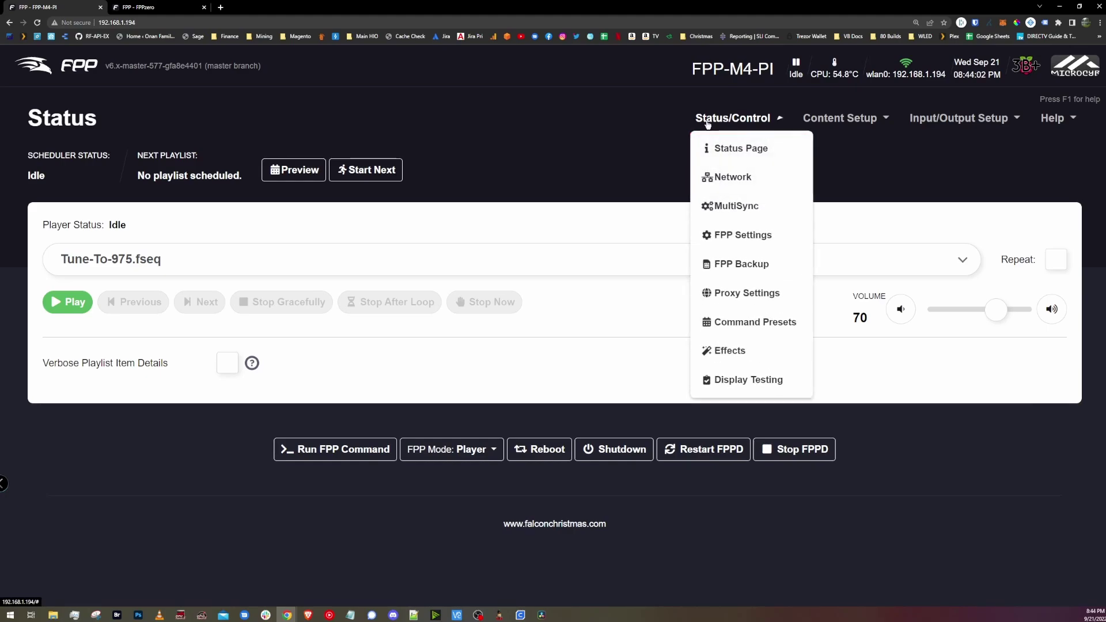
left_click(742, 203)
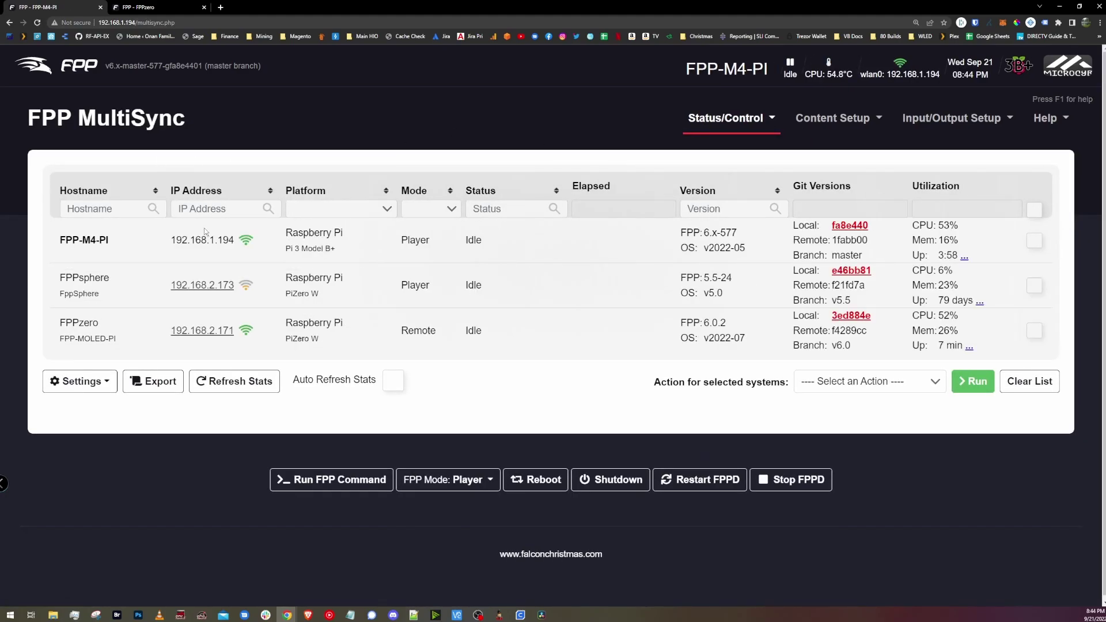
left_click(72, 387)
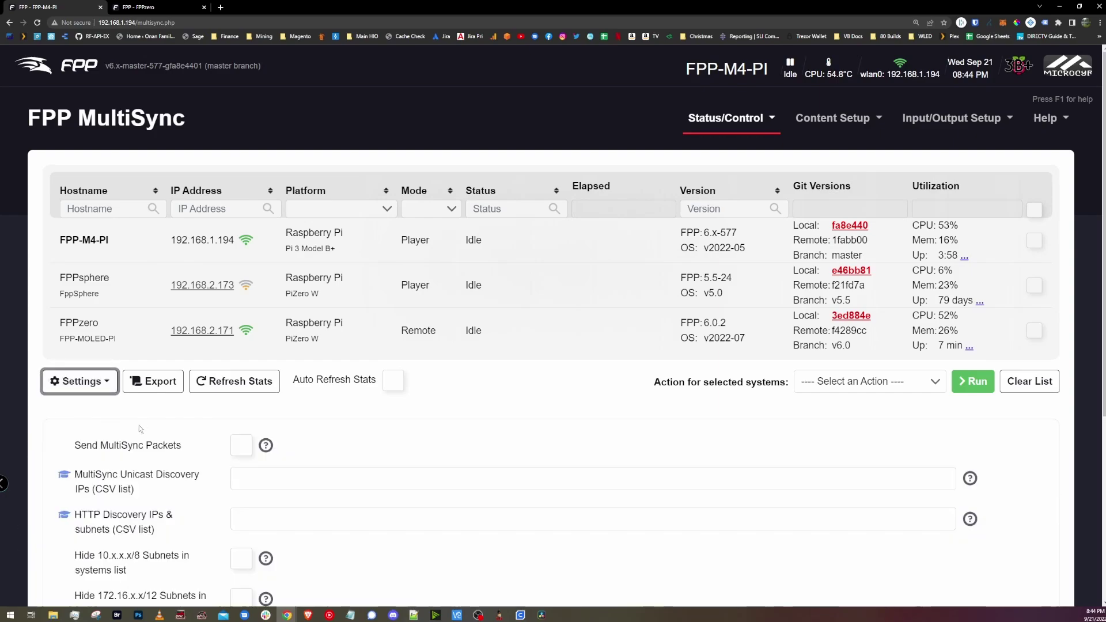
left_click(234, 451)
left_click(333, 133)
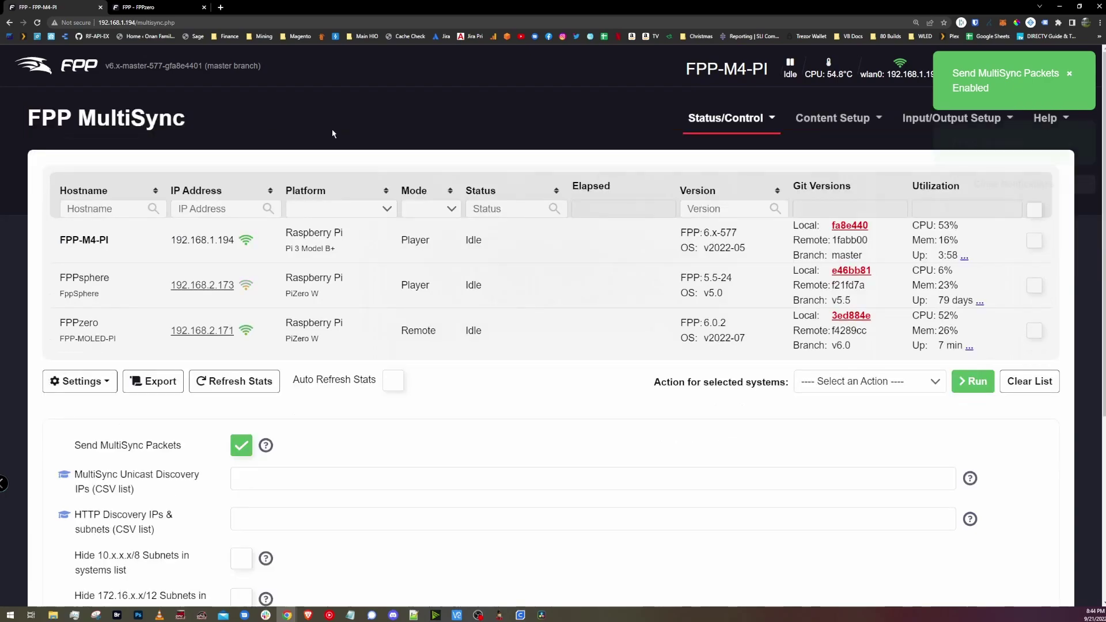
Return to FPP-M4-PI's status page and start playing the VM-Demo-NEFFEX.fseq sequence
left_click(51, 68)
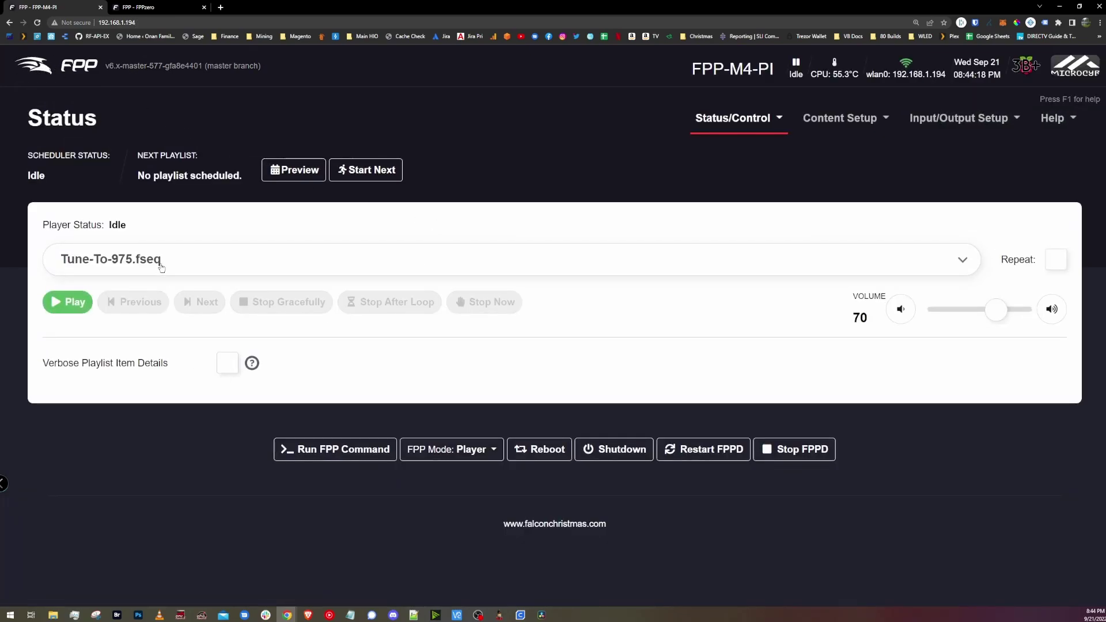
left_click(161, 266)
left_click(143, 338)
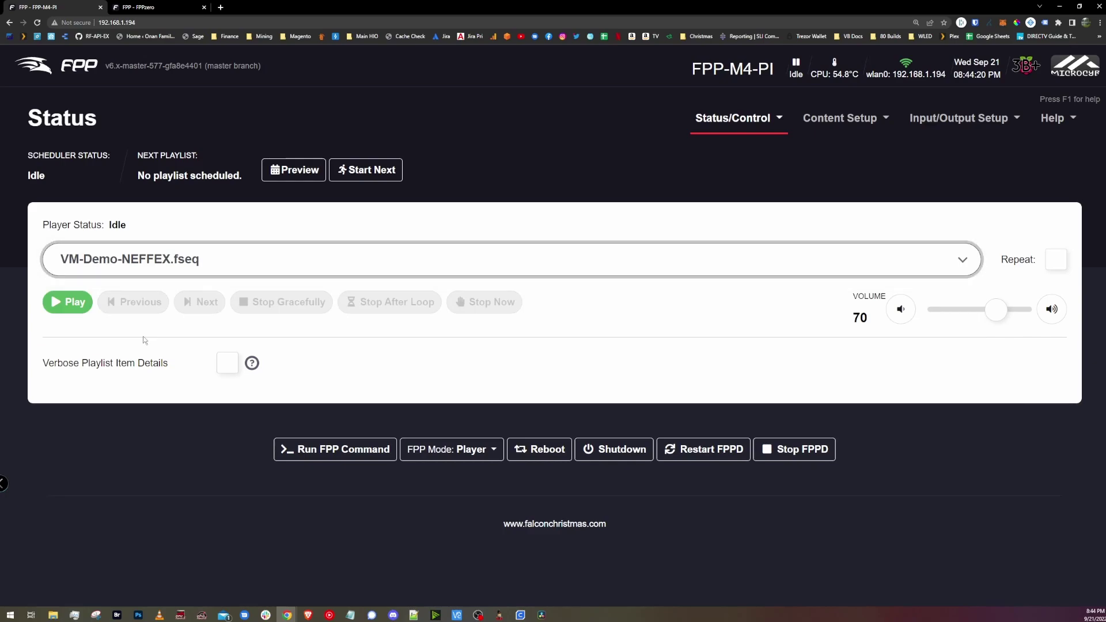
right_click(86, 307)
key("Escape")
left_click(87, 306)
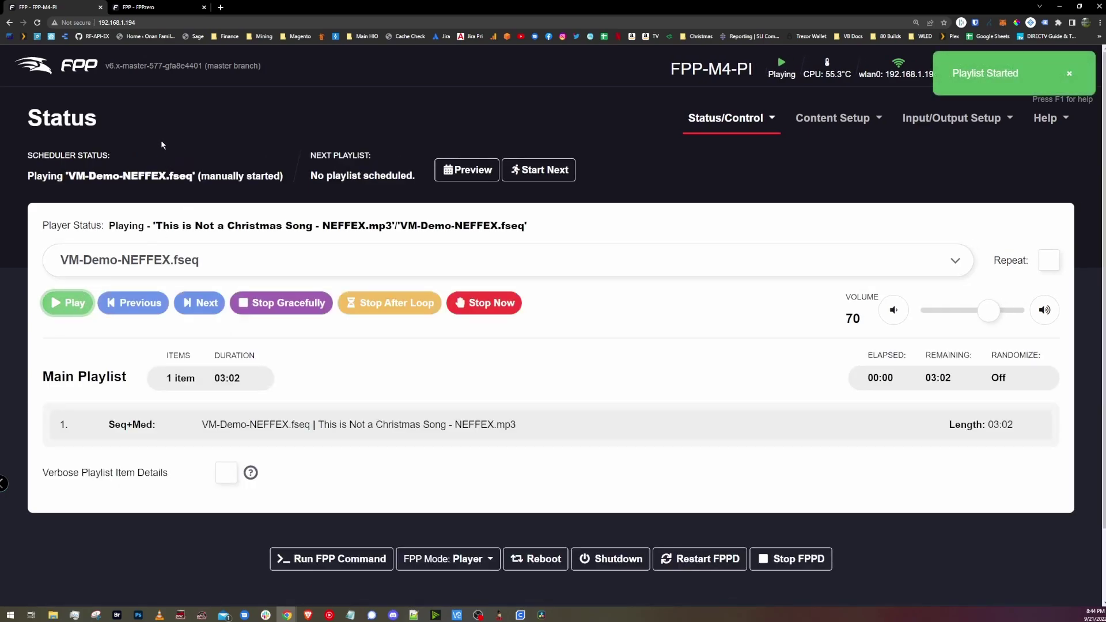